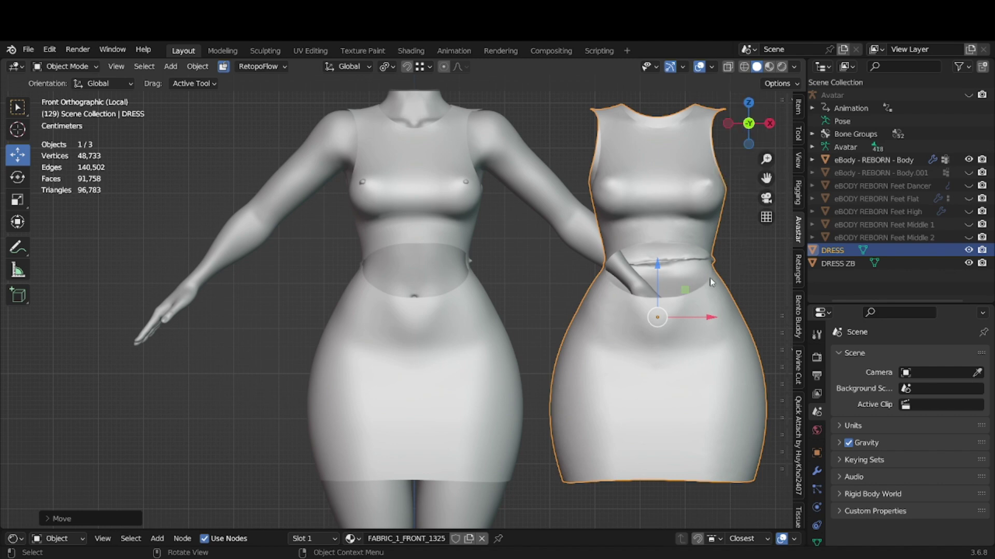
Select DRESS ZB, nudge it slightly along X, and check it from behind and front.
click(509, 356)
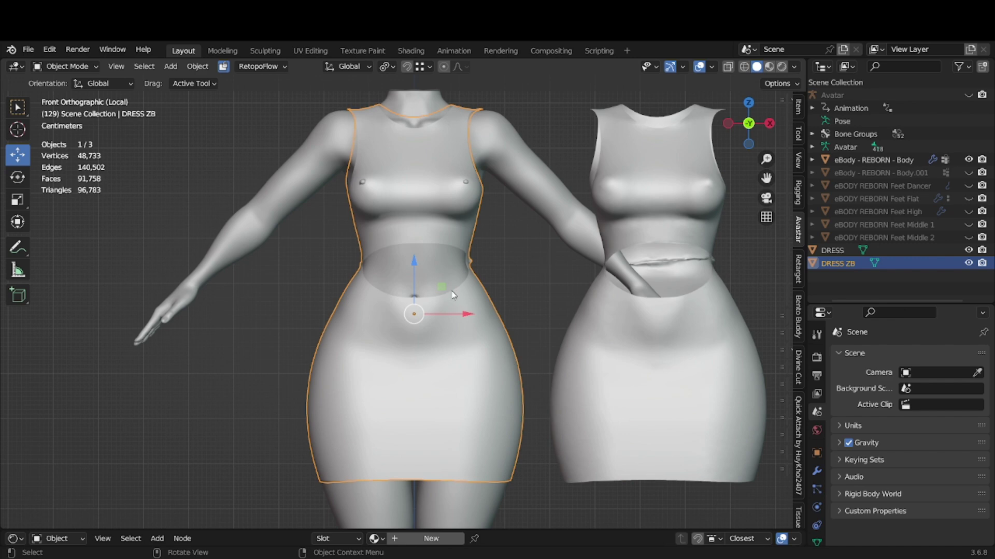
drag(466, 316, 462, 313)
scroll(413, 266, up, 3)
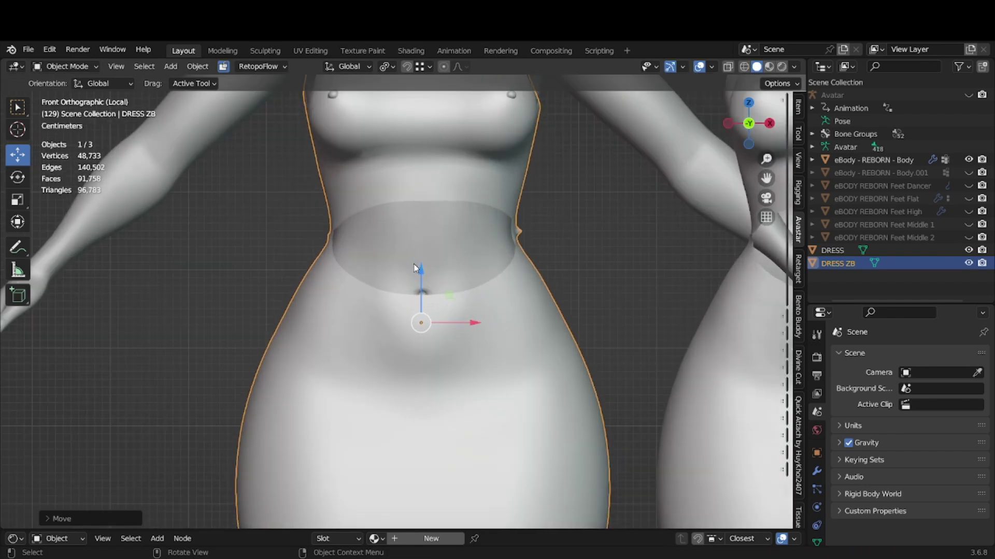
scroll(412, 265, down, 3)
middle_drag(413, 265, 468, 255)
click(750, 120)
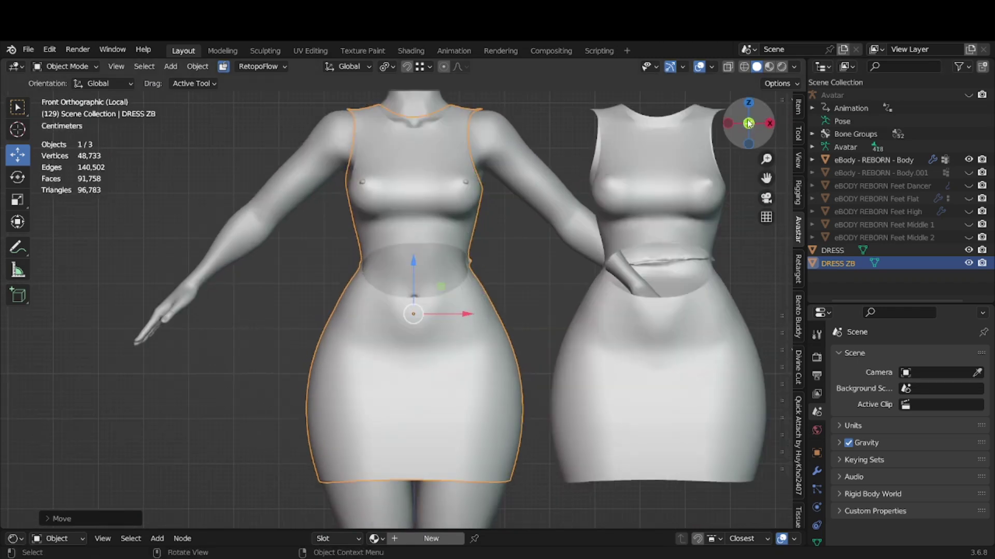
middle_drag(449, 237, 554, 298)
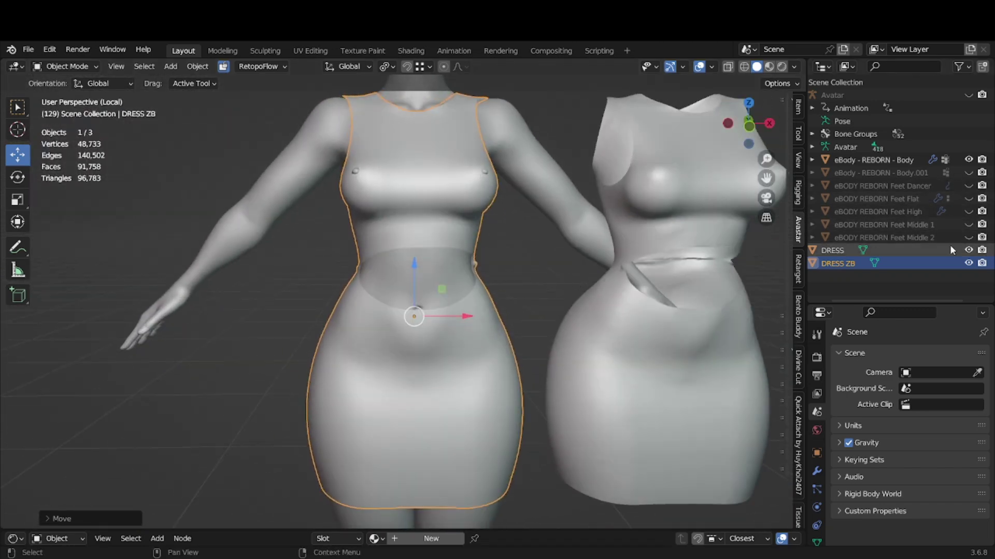
Hide the DRESS copy in the Outliner so only DRESS ZB remains visible.
click(968, 250)
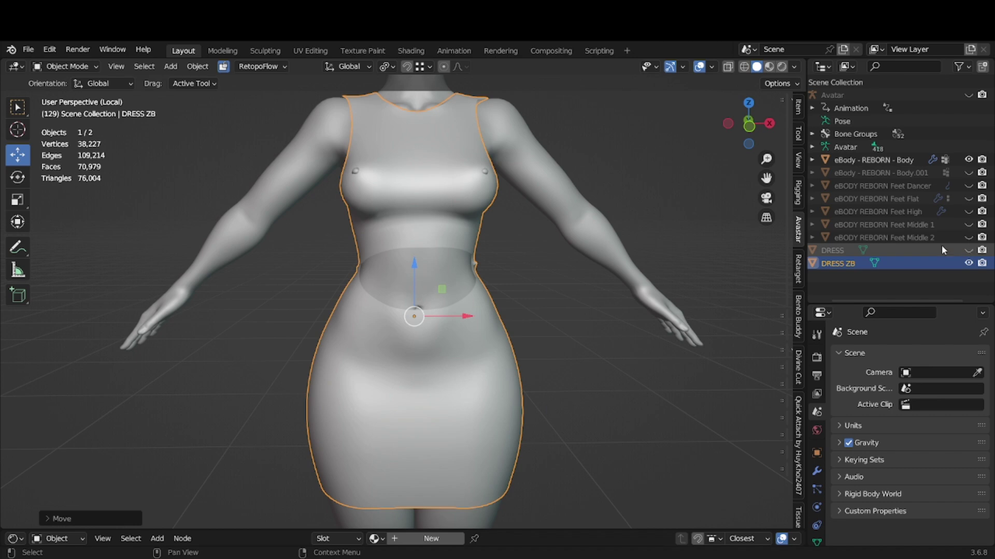
middle_drag(480, 253, 456, 244)
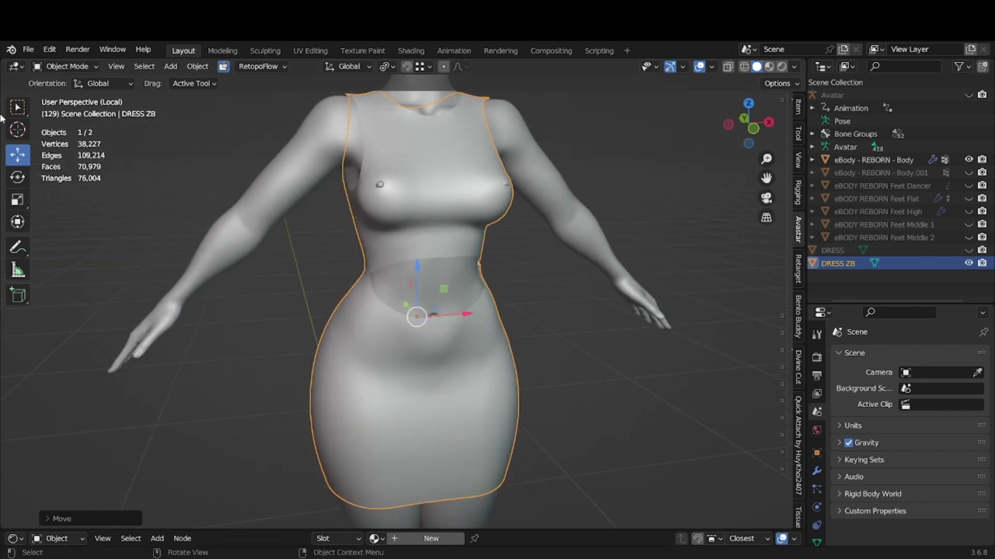
click(50, 68)
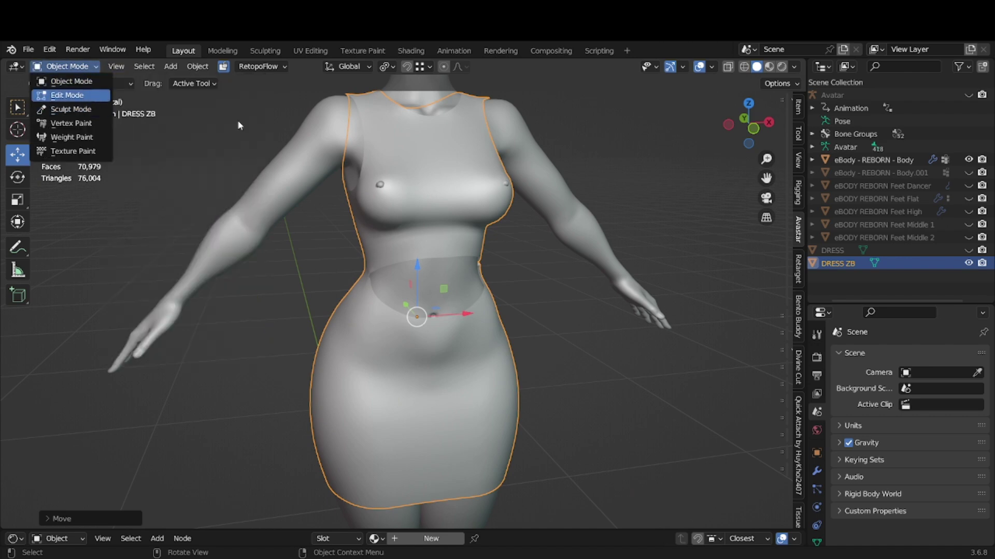
Put DRESS ZB in Edit Mode, select a chest vertex, and enable proportional editing.
key(Return)
click(384, 187)
middle_drag(384, 187, 554, 92)
click(577, 69)
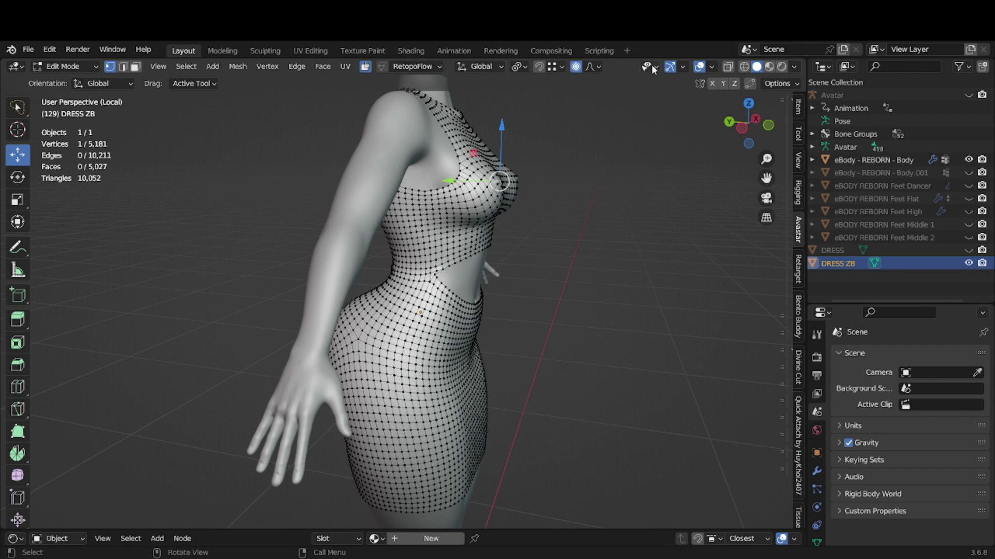
Limit proportional editing to Connected Only and softly move a chest vertex with 0.18 m falloff.
click(599, 67)
click(572, 93)
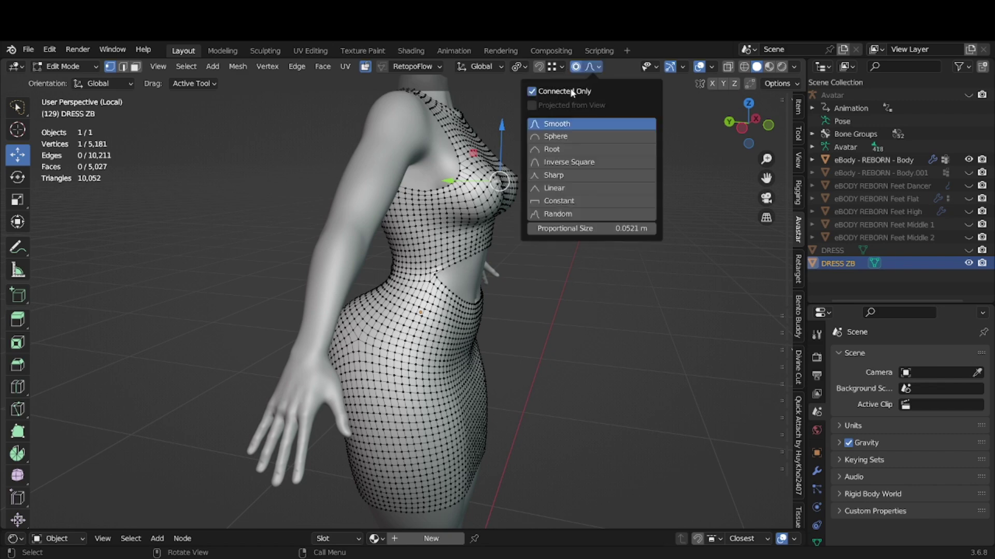
drag(498, 181, 498, 182)
scroll(497, 183, down, 6)
scroll(497, 184, down, 2)
scroll(497, 183, down, 4)
scroll(498, 183, down, 1)
drag(498, 182, 462, 182)
middle_drag(571, 189, 330, 242)
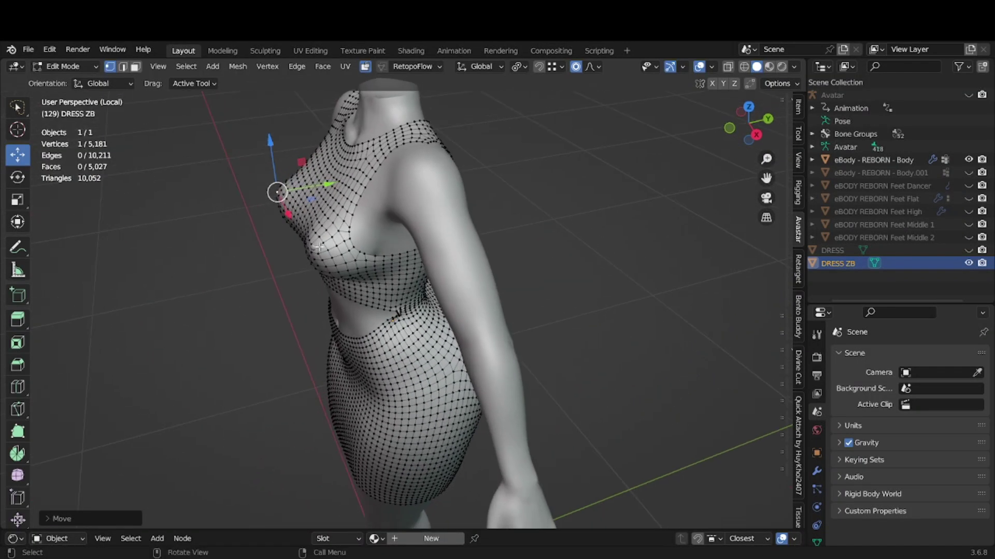
Pull two more chest vertices along Y with the soft proportional falloff.
click(319, 247)
drag(354, 237, 350, 237)
middle_drag(350, 237, 523, 190)
drag(486, 197, 488, 199)
middle_drag(487, 198, 398, 264)
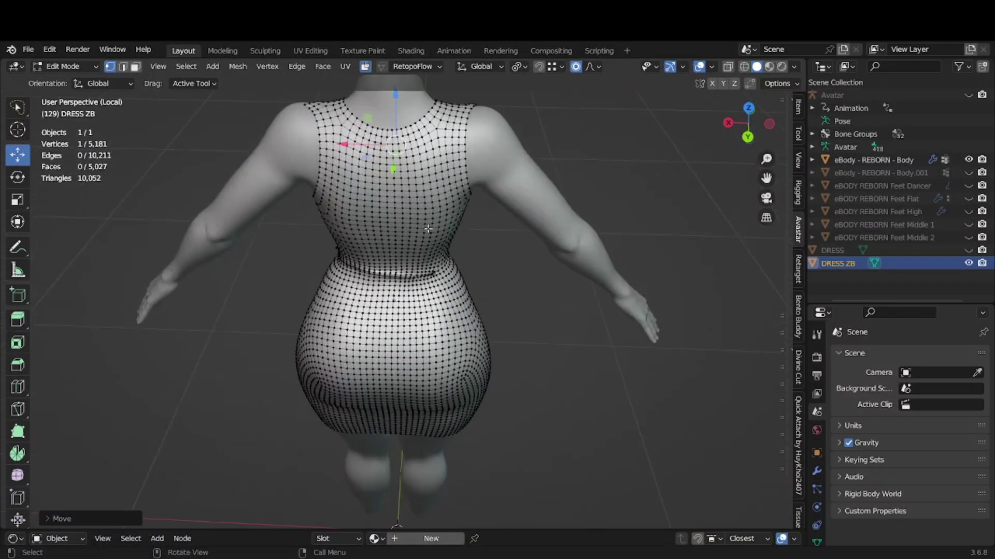
Slide the left and right shoulder vertices inward along X with proportional falloff.
scroll(432, 234, up, 3)
shift+middle_drag(433, 204, 503, 435)
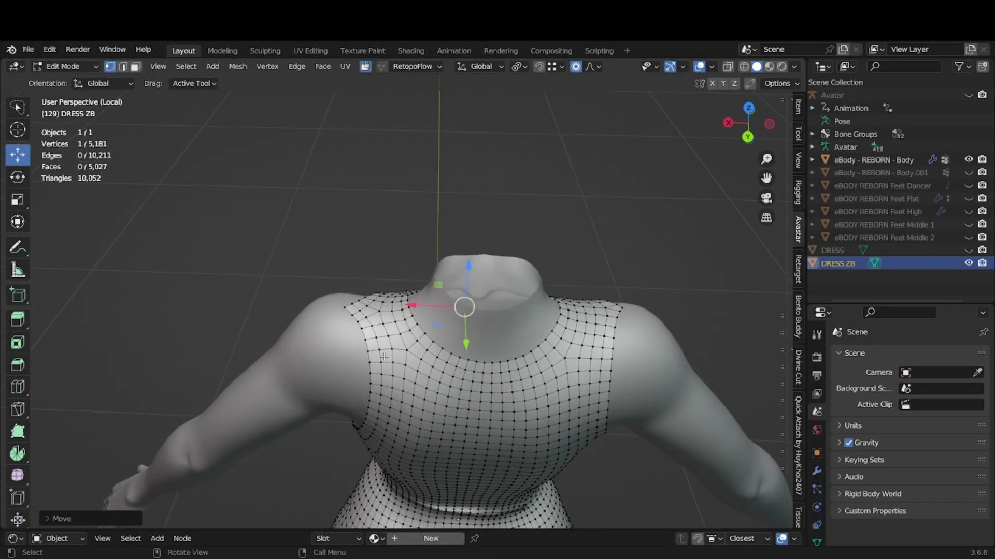
click(356, 308)
mouse_move(304, 306)
mouse_down()
mouse_move(341, 308)
mouse_move(306, 307)
mouse_move(324, 308)
mouse_up()
key(g)
scroll(343, 308, up, 2)
scroll(343, 307, up, 9)
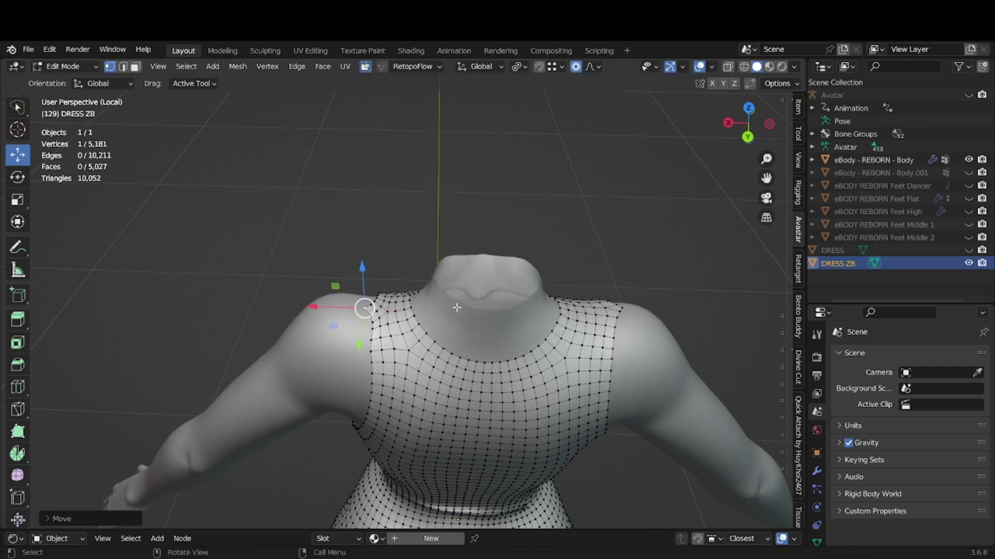
click(622, 308)
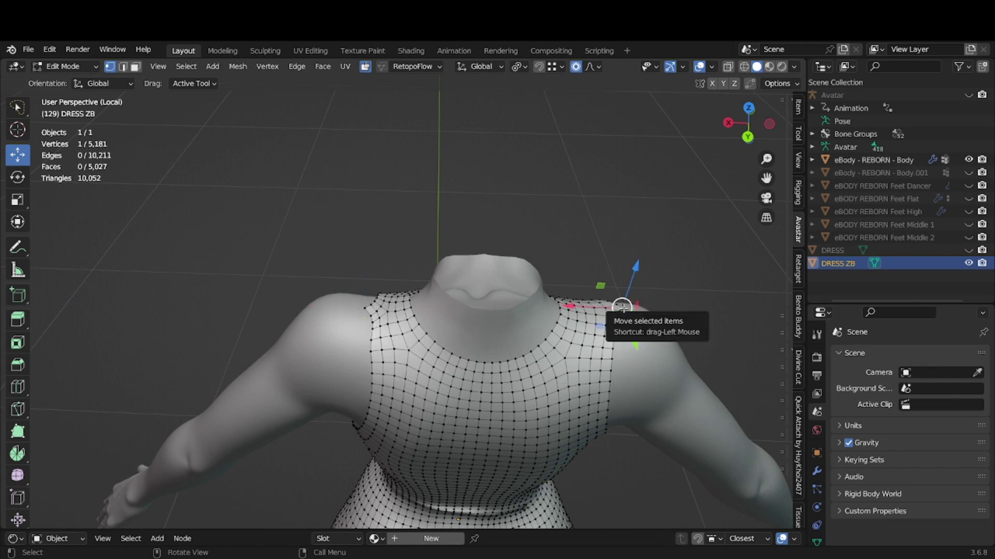
drag(621, 307, 566, 309)
Turn proportional editing off and nudge the selected vertex and a neckline vertex along X.
middle_drag(566, 309, 154, 142)
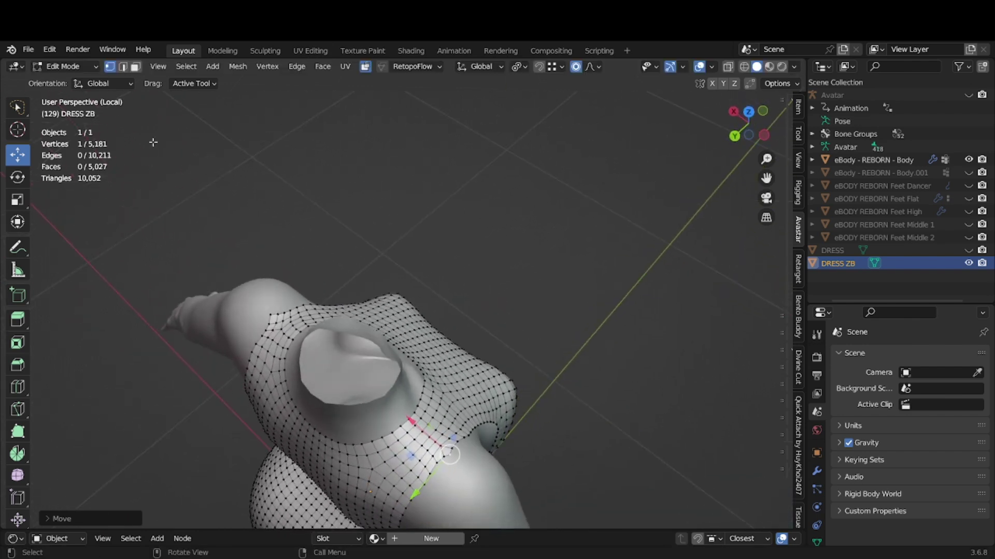
click(576, 67)
drag(411, 421, 409, 416)
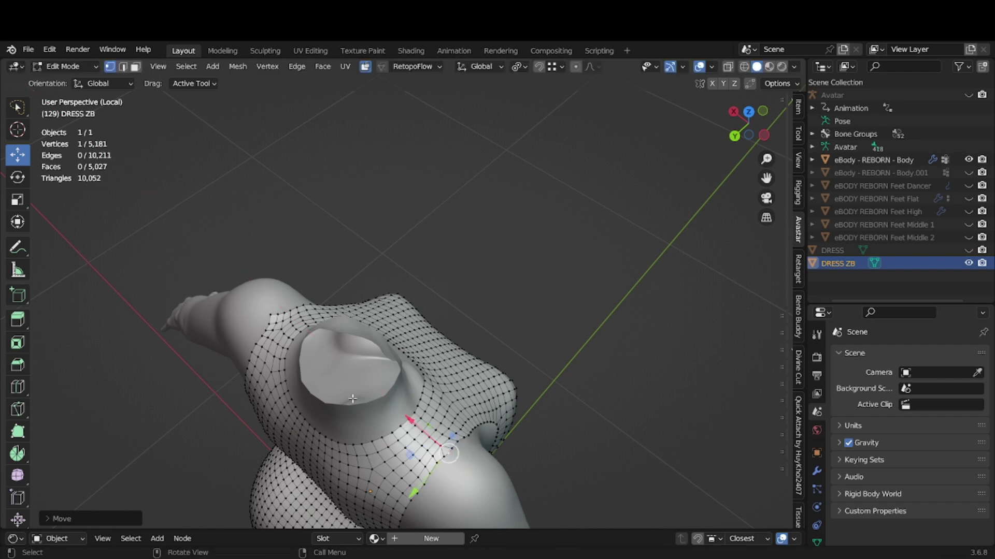
click(271, 314)
drag(239, 289, 248, 294)
middle_drag(247, 294, 453, 261)
scroll(410, 295, down, 2)
scroll(381, 284, down, 4)
scroll(454, 260, up, 2)
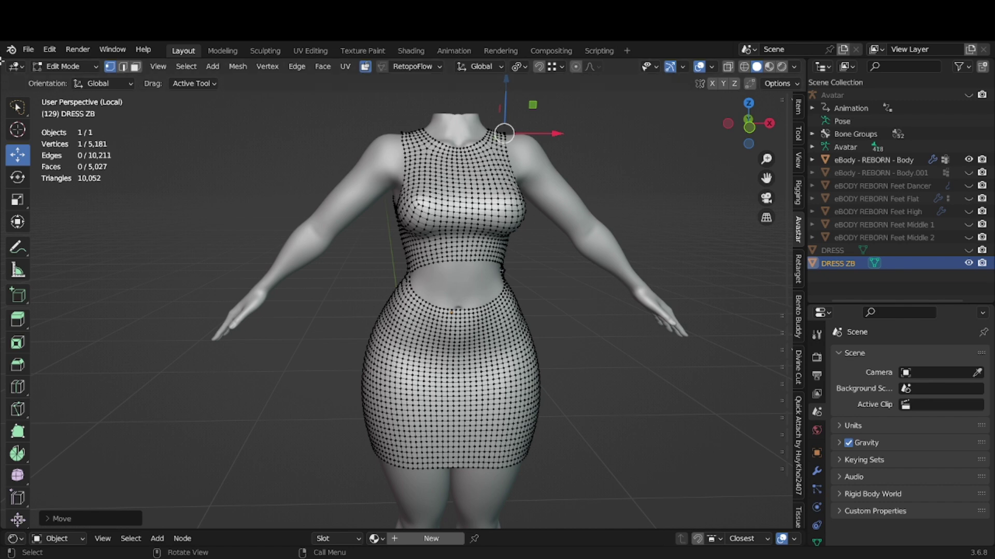
Split the viewport and turn the new left area into a UV Editor.
drag(3, 61, 264, 65)
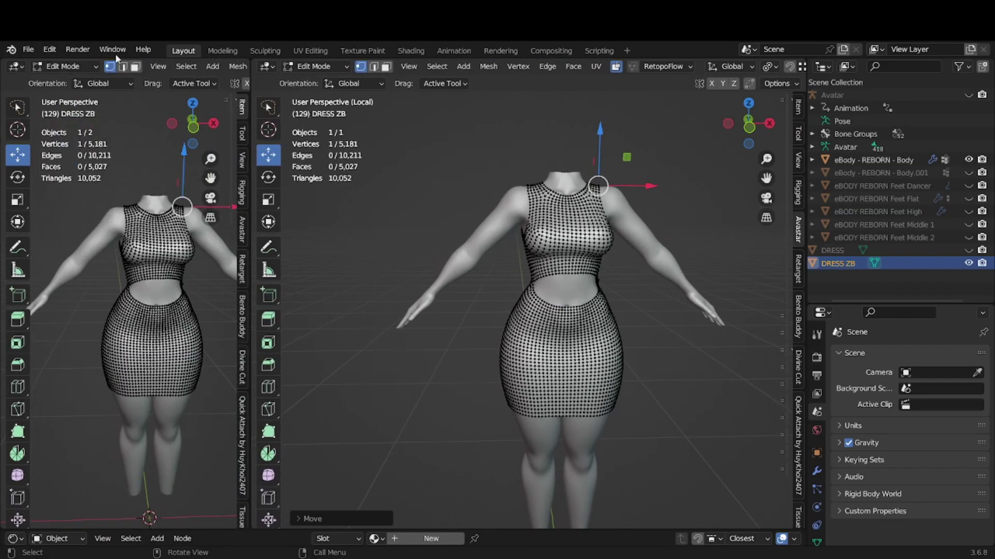
click(17, 67)
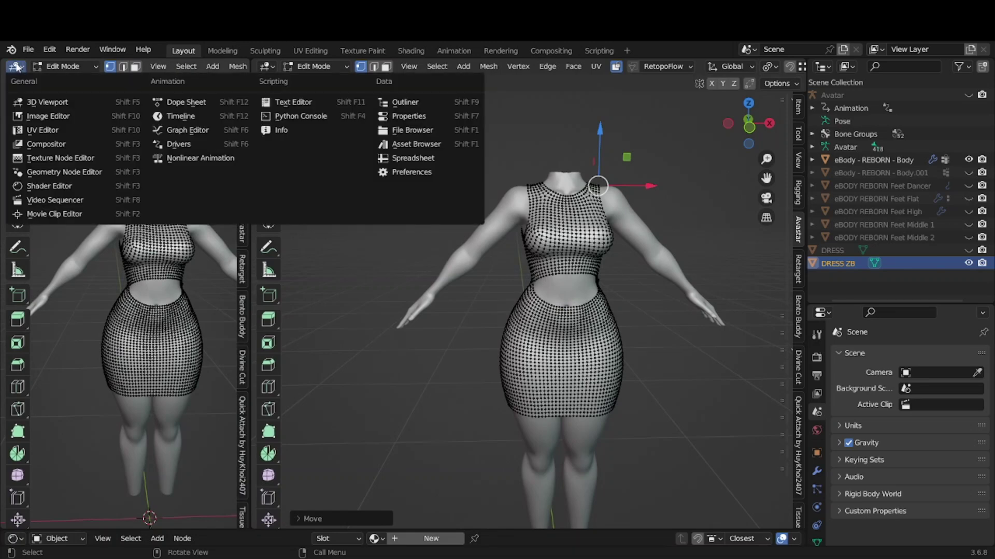
click(50, 133)
scroll(166, 298, up, 3)
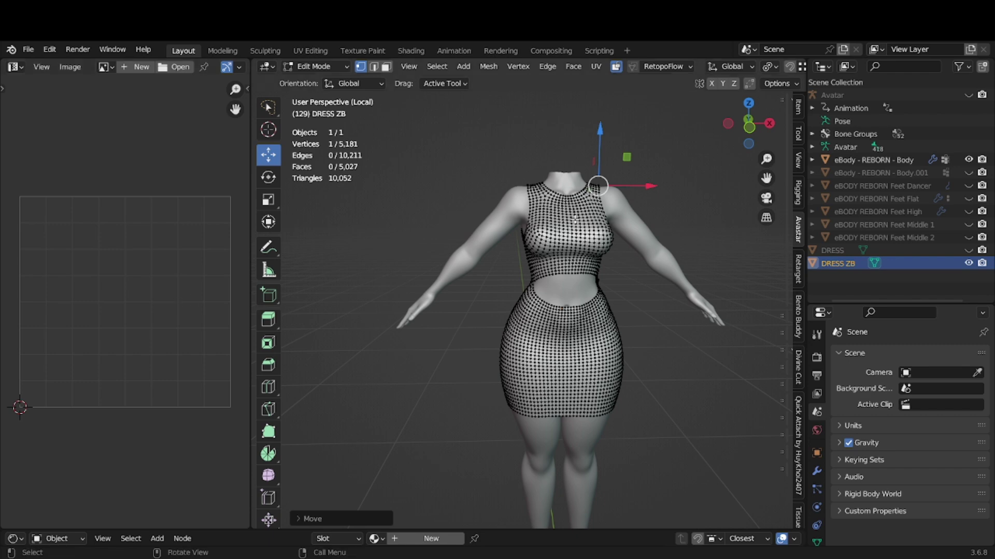
scroll(728, 286, up, 2)
middle_drag(729, 286, 649, 284)
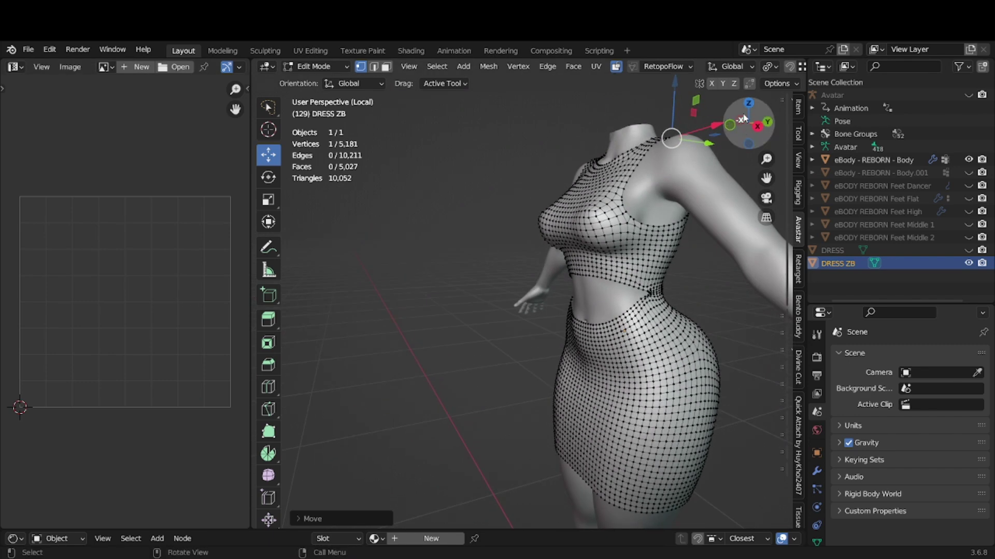
middle_drag(701, 298, 637, 271)
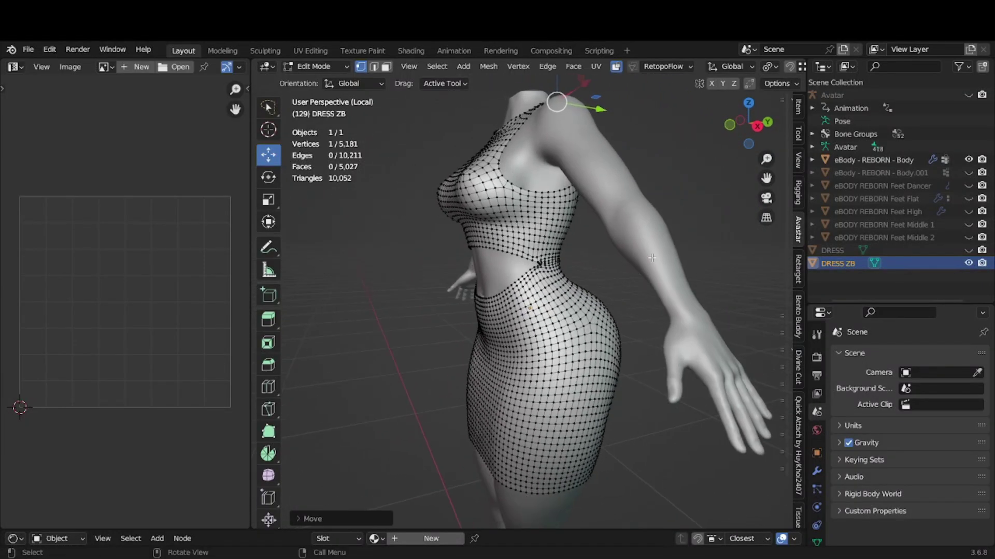
scroll(544, 240, up, 4)
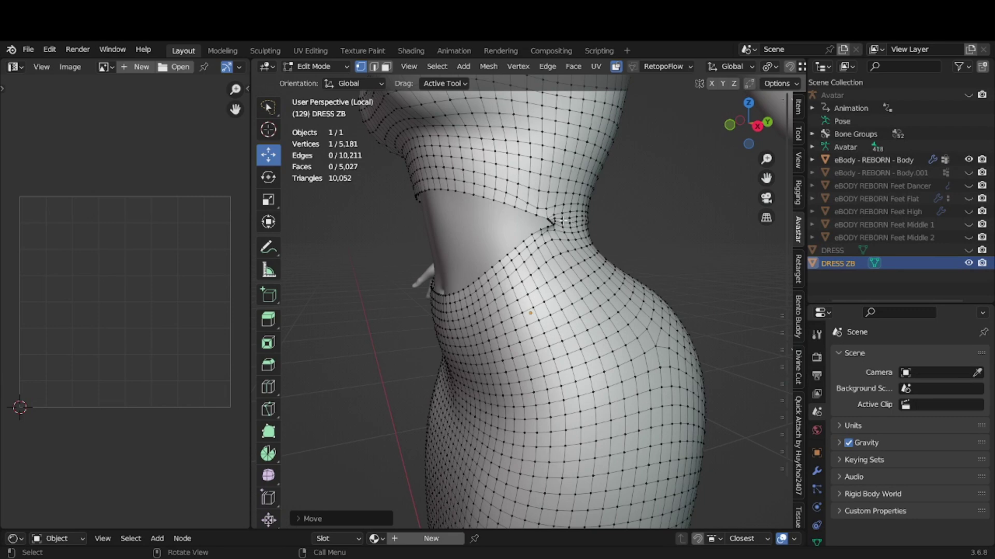
Select the vertical edge loop at the waist side and mark it as a UV seam.
click(563, 216)
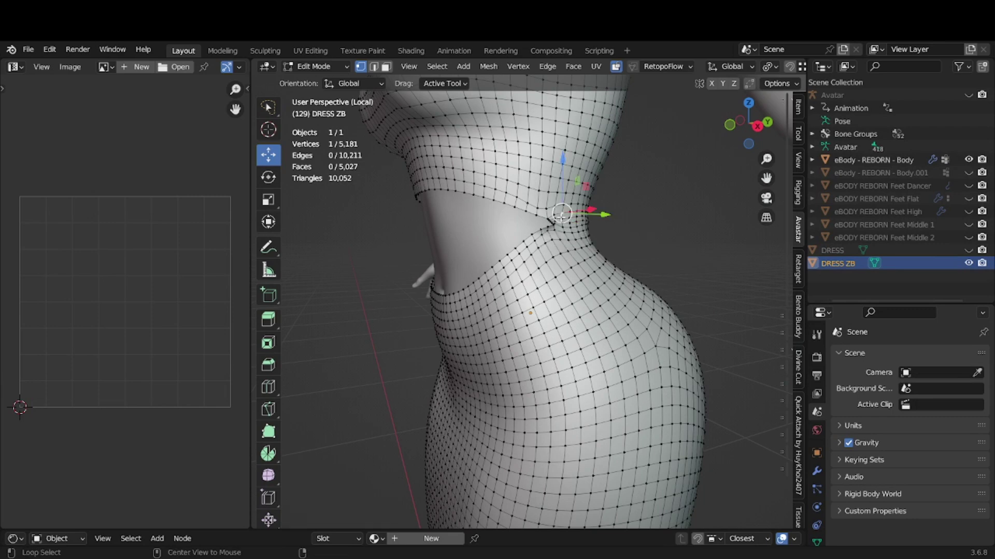
alt+click(562, 218)
alt+click(566, 226)
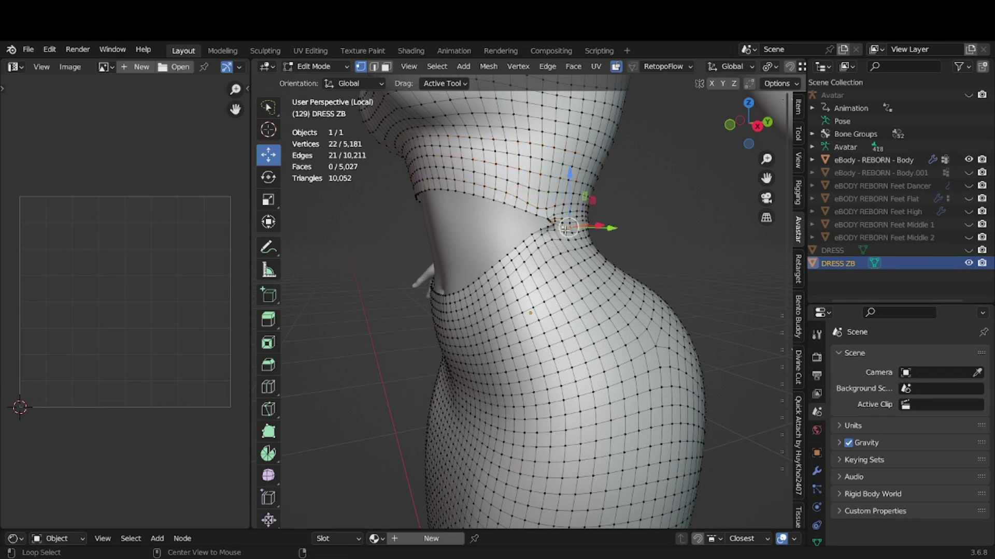
alt+click(578, 255)
alt+click(585, 264)
scroll(692, 320, down, 5)
mouse_move(660, 320)
middle_down()
mouse_move(639, 306)
mouse_move(652, 302)
middle_up()
scroll(652, 303, up, 5)
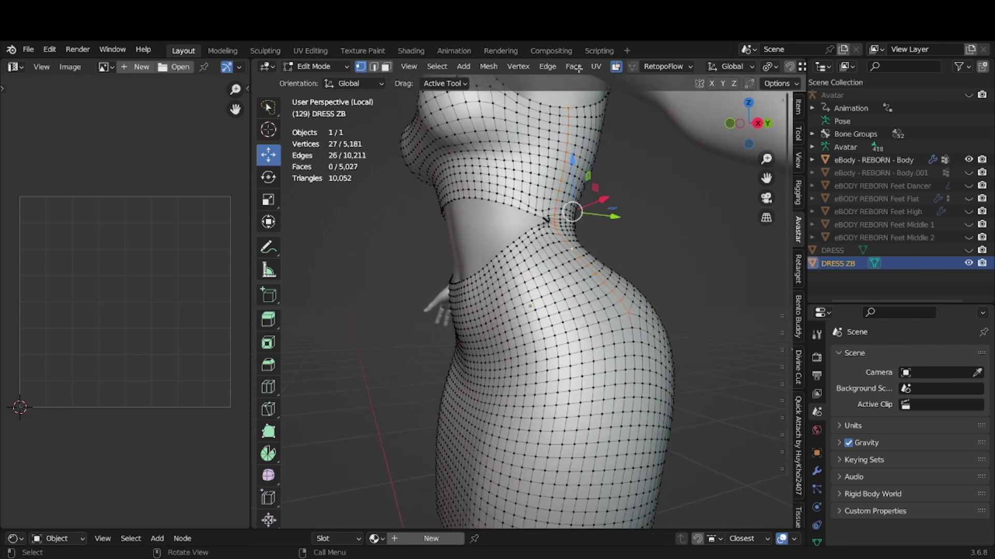
click(595, 66)
click(625, 221)
Select the loop around the hips and mark it as a seam.
click(632, 329)
alt+click(633, 332)
alt+click(634, 338)
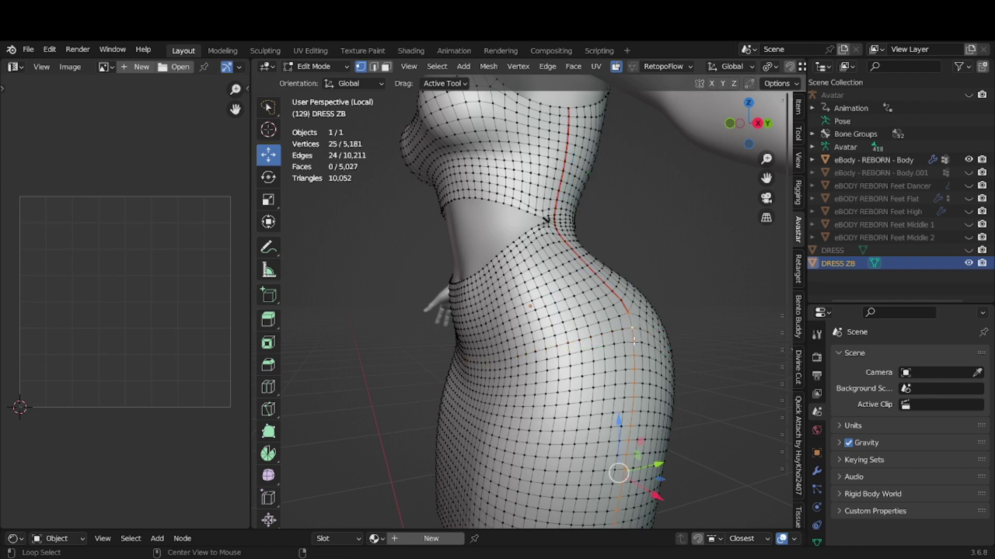
click(596, 66)
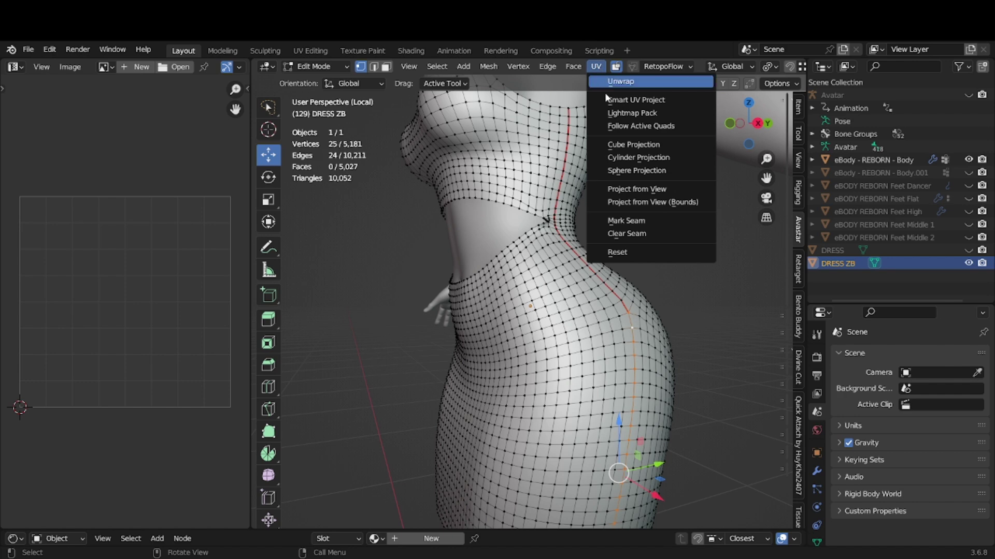
click(625, 219)
Select the vertical edge loop running down the dress side.
middle_drag(465, 283, 534, 176)
click(535, 167)
alt+click(535, 167)
scroll(534, 171, down, 3)
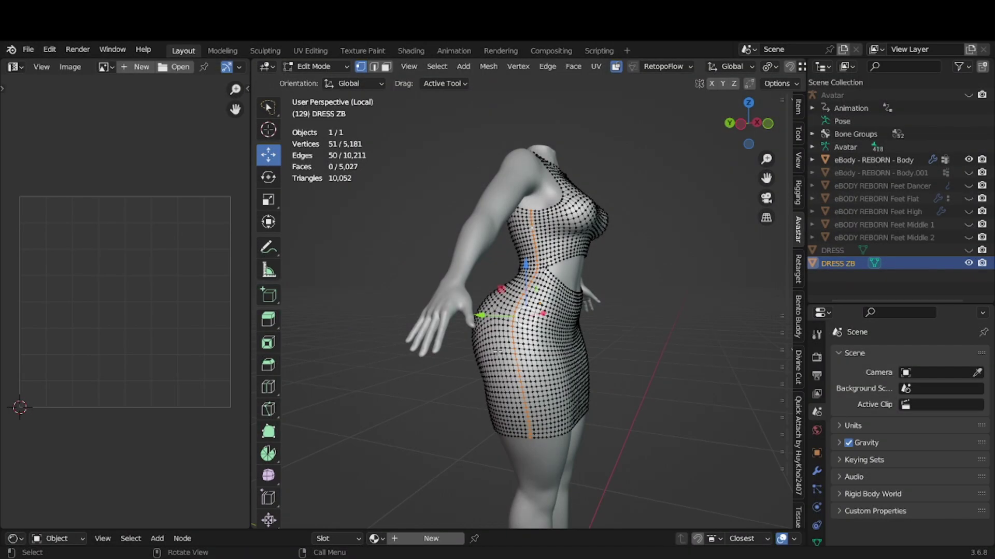
Mark the selected side loop as a UV seam.
click(595, 67)
click(605, 223)
middle_drag(536, 168, 549, 270)
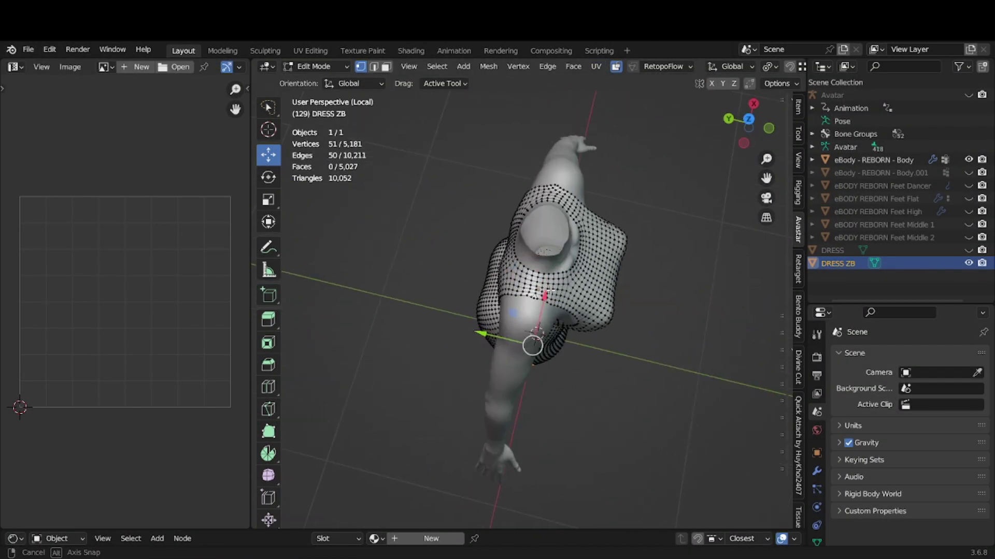
scroll(573, 198, up, 6)
scroll(541, 210, down, 2)
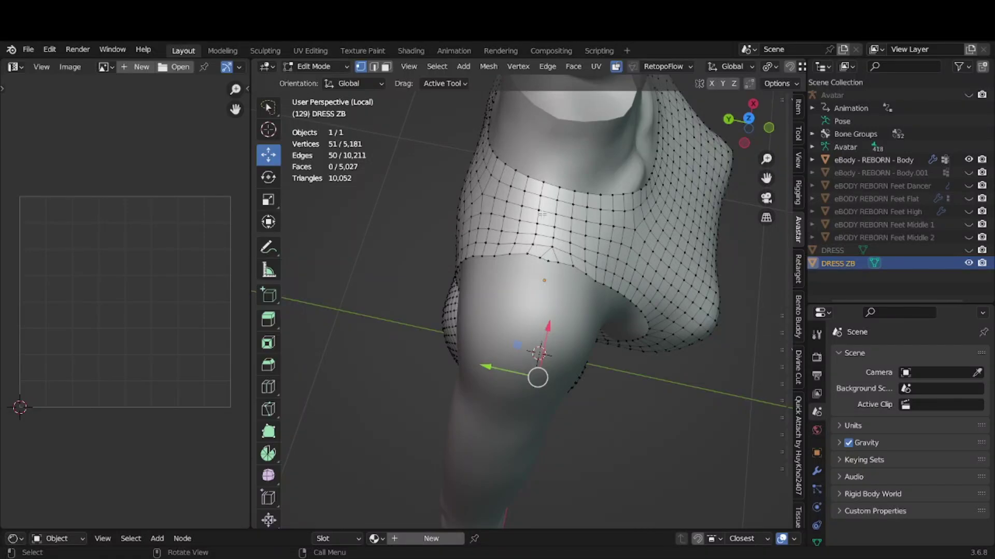
Select the short loop across the shoulder strap and mark it as a seam.
click(539, 208)
alt+click(542, 213)
alt+click(538, 221)
click(596, 66)
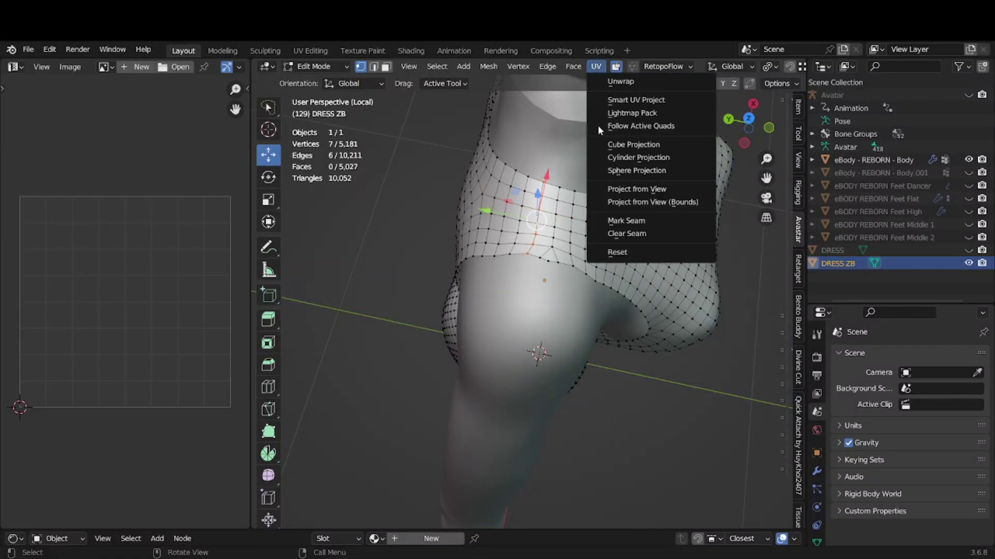
click(626, 220)
Mark a second short strap loop and a short two-edge loop at the lower edge as seams.
middle_drag(617, 218, 461, 223)
click(595, 422)
click(615, 424)
alt+click(616, 426)
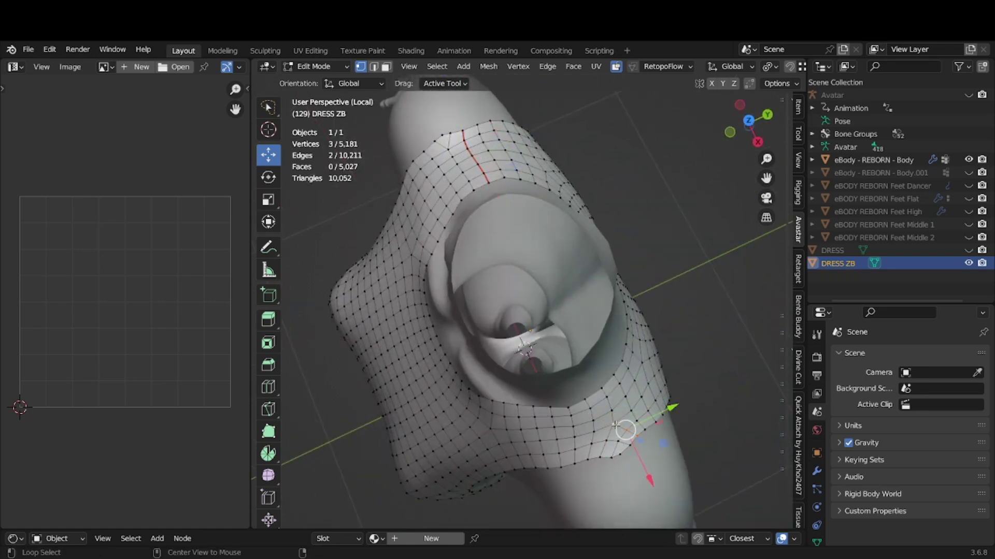
alt+click(611, 409)
alt+click(610, 407)
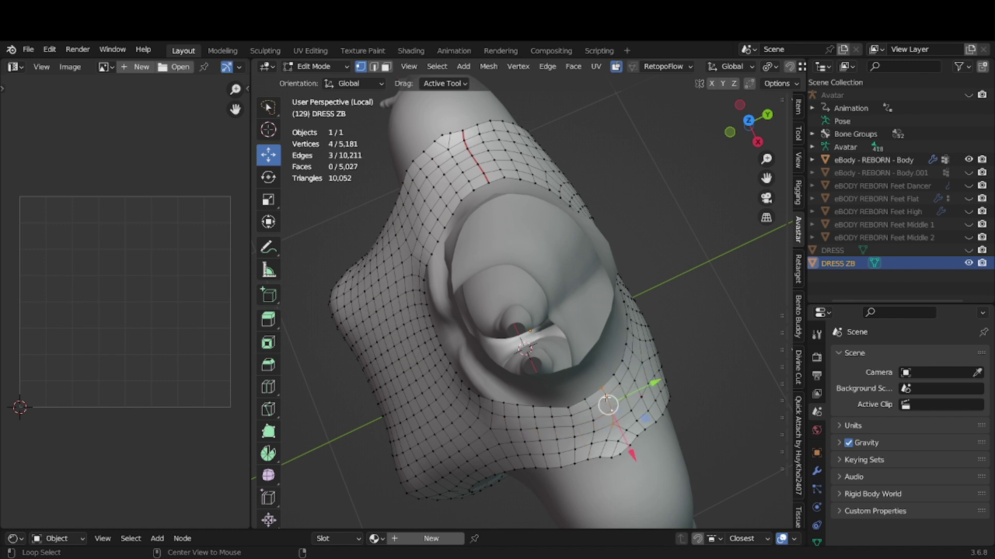
click(595, 68)
click(620, 224)
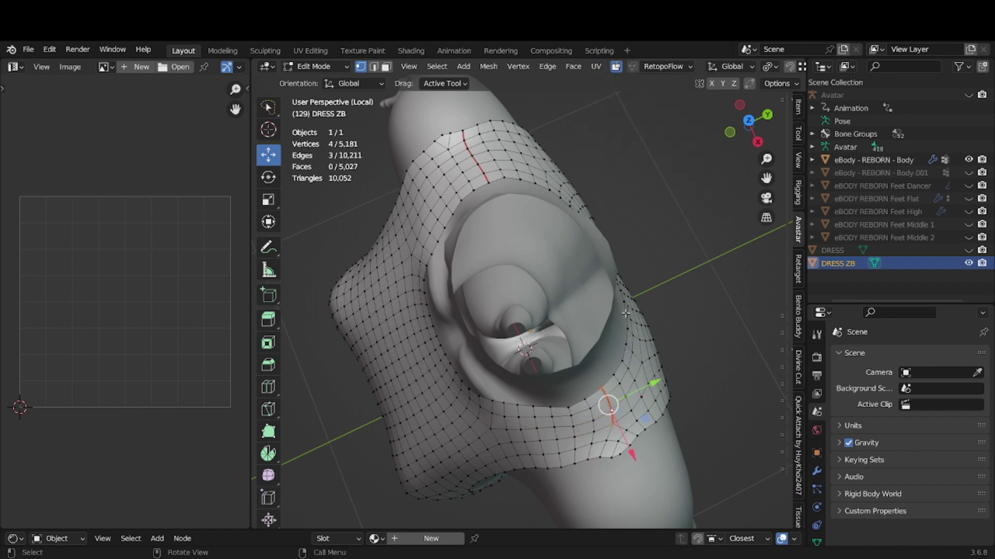
alt+click(607, 444)
alt+click(611, 435)
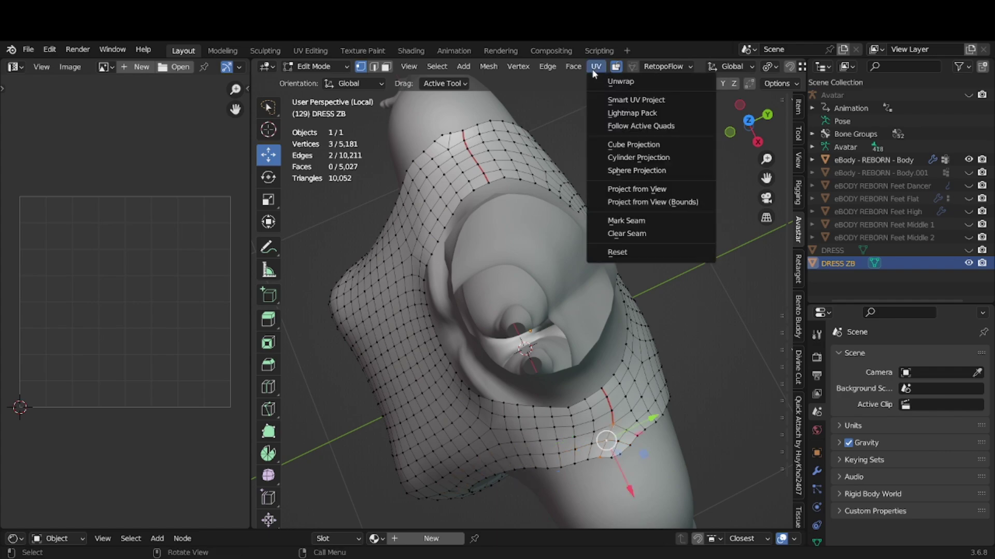
click(616, 224)
Face the dress front and select the whole mesh for UV mapping.
middle_drag(492, 269, 677, 204)
scroll(565, 179, down, 4)
middle_drag(549, 223, 587, 270)
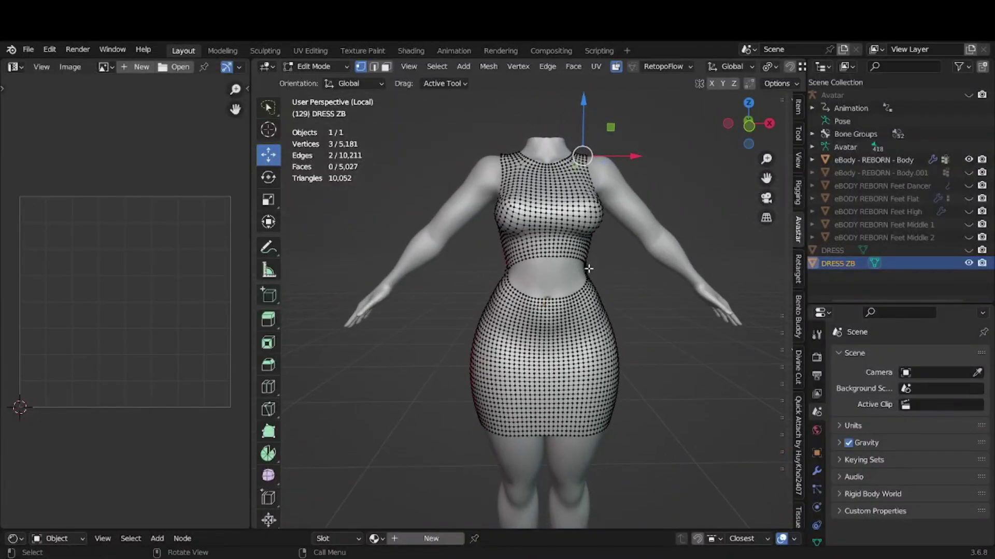
key(a)
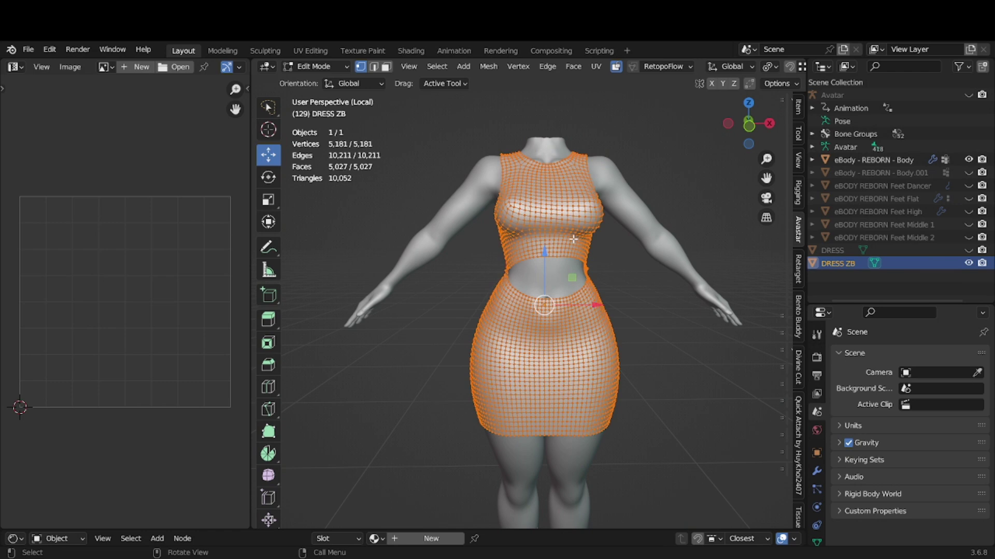
key(u)
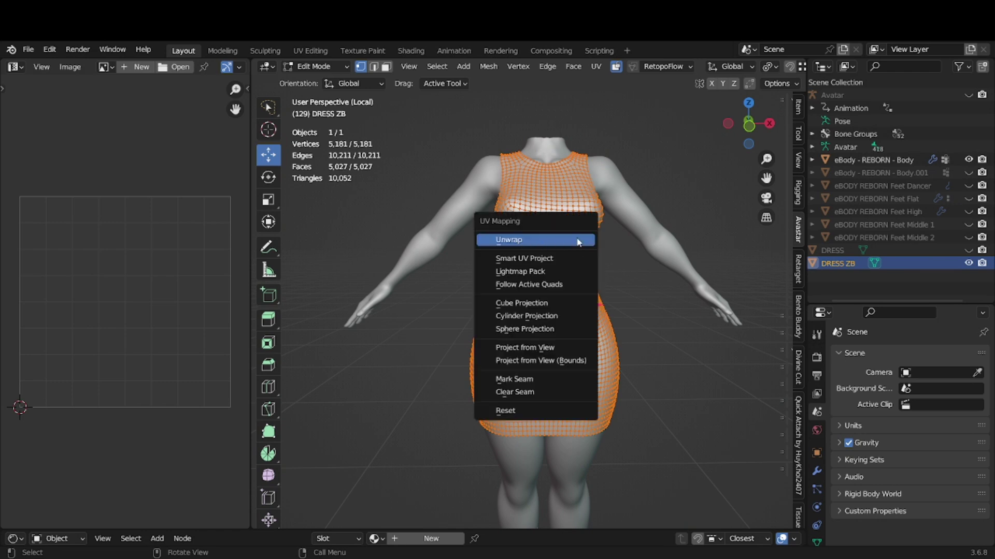
Unwrap the dress into two UV islands, widen the UV editor, and select the left island.
click(579, 241)
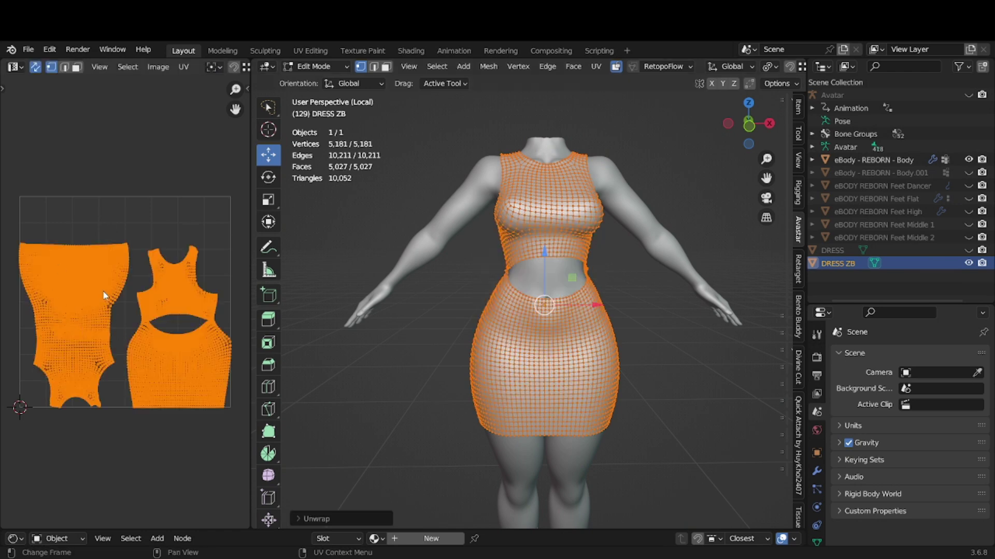
middle_drag(107, 278, 120, 252)
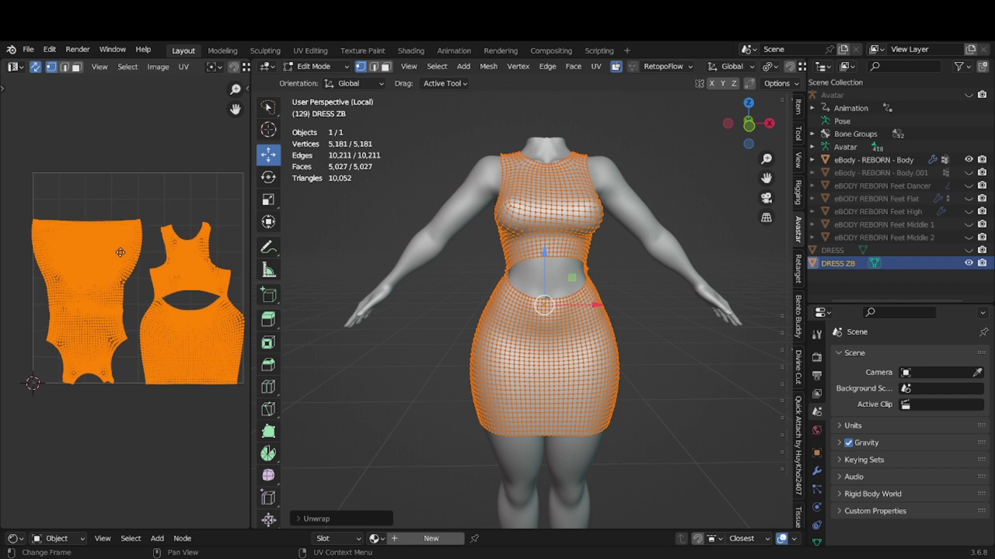
drag(250, 268, 290, 268)
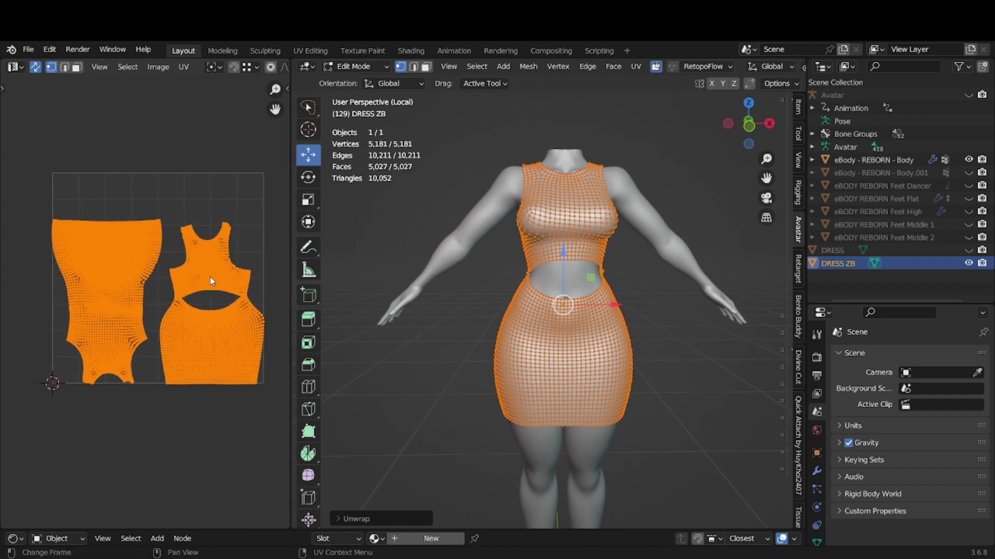
key(alt+a)
key(l)
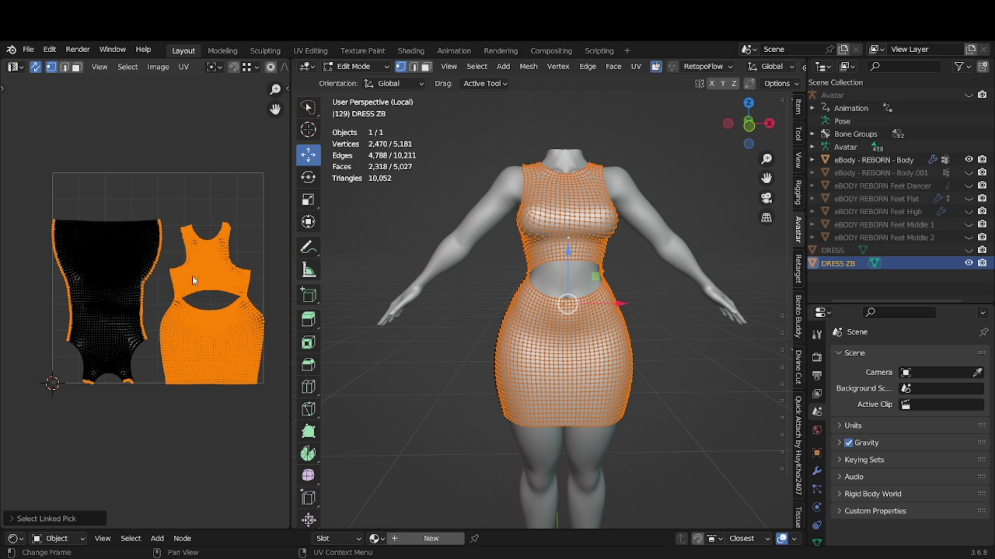
click(115, 269)
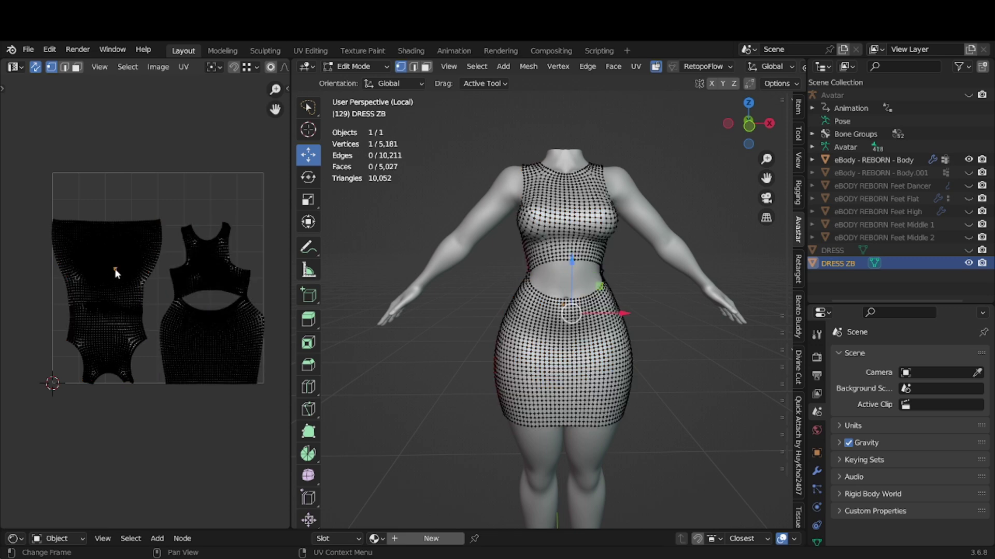
key(l)
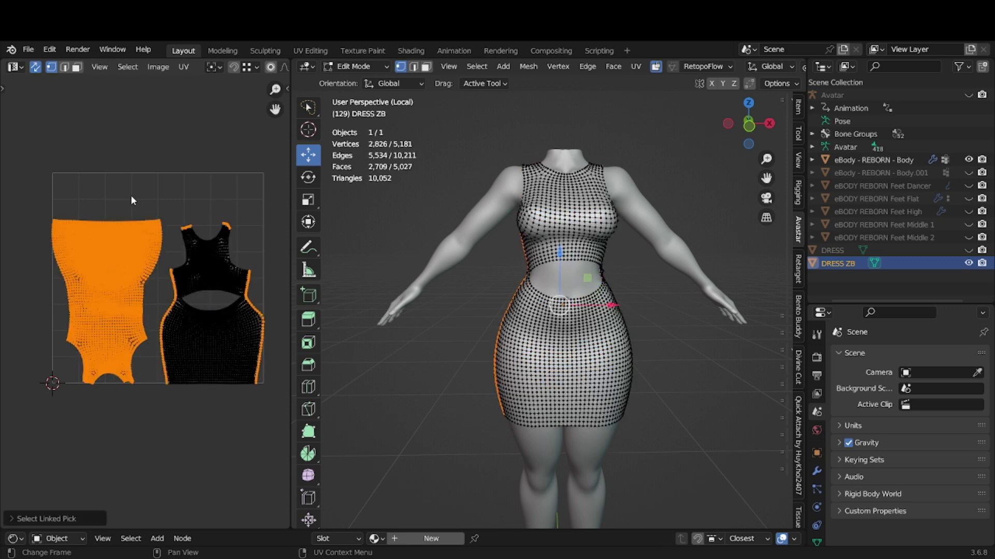
Rotate the left island about 180° to stand upright and scale it beside the other.
click(76, 68)
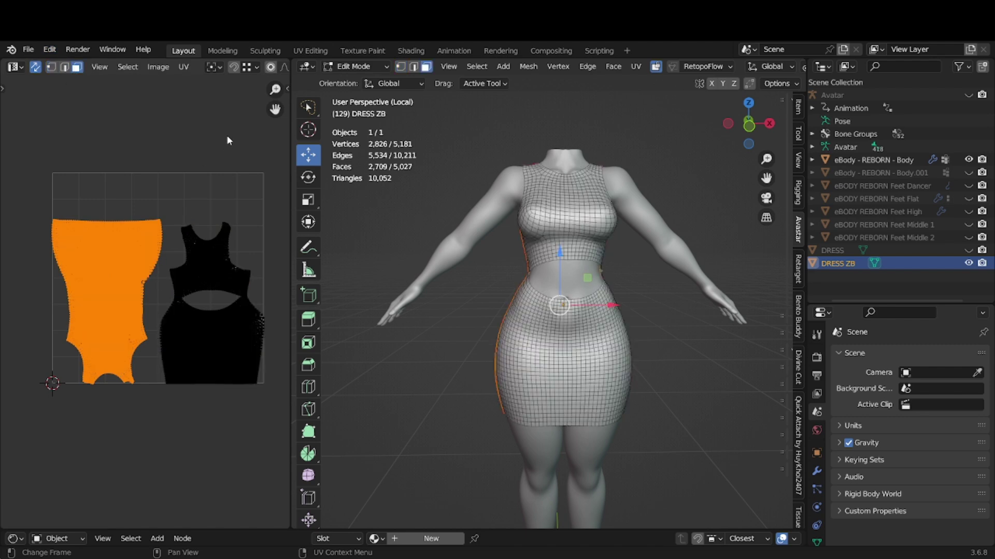
key(r)
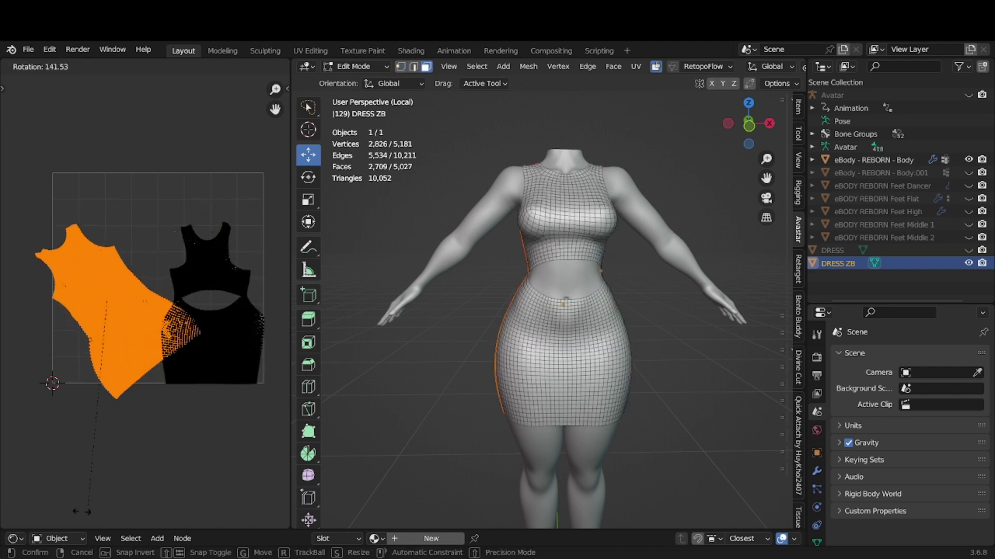
click(221, 487)
scroll(182, 331, up, 4)
middle_drag(69, 306, 162, 251)
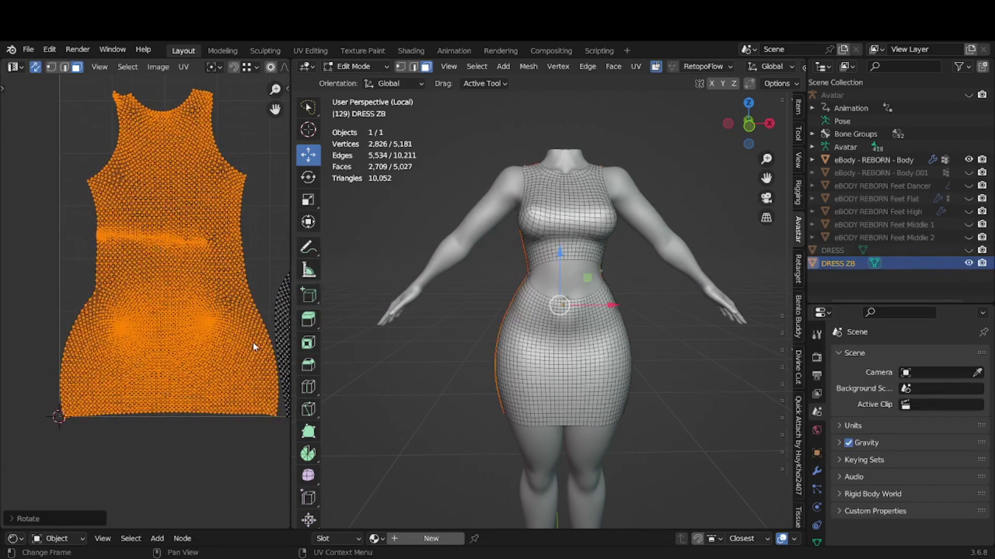
key(s)
click(259, 366)
Box-select both UV islands, then deselect everything.
scroll(260, 366, down, 3)
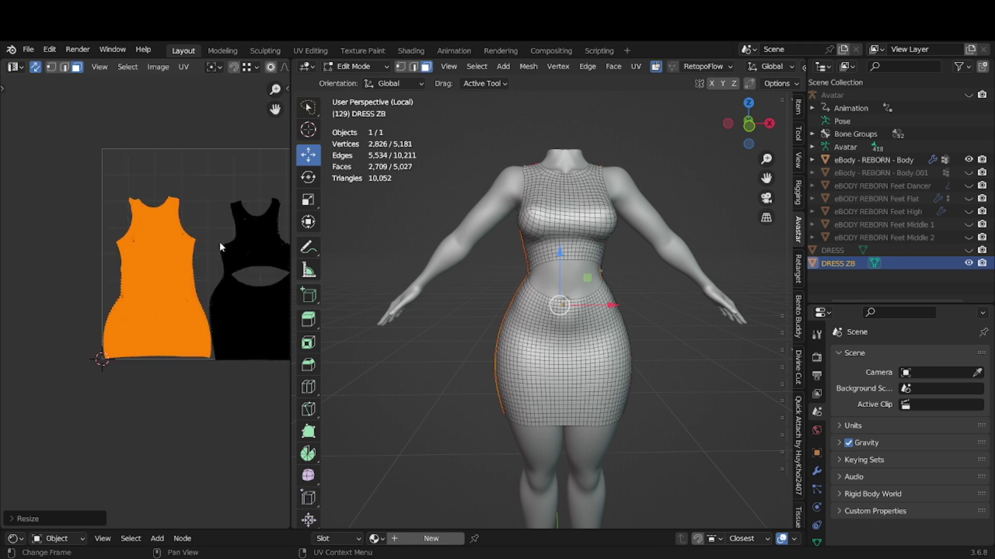
middle_drag(219, 242, 179, 247)
scroll(209, 244, up, 2)
scroll(91, 204, down, 3)
drag(55, 183, 257, 385)
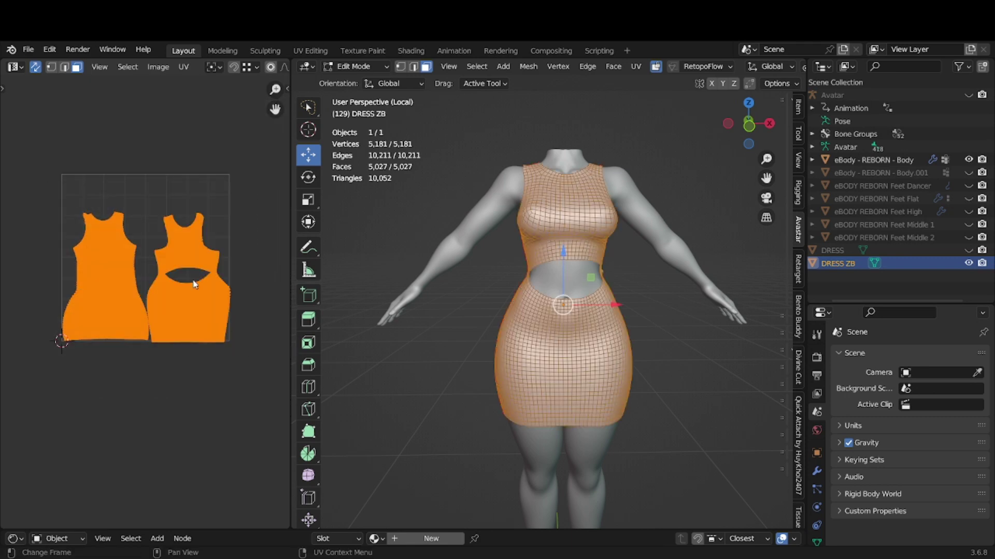
drag(32, 182, 250, 395)
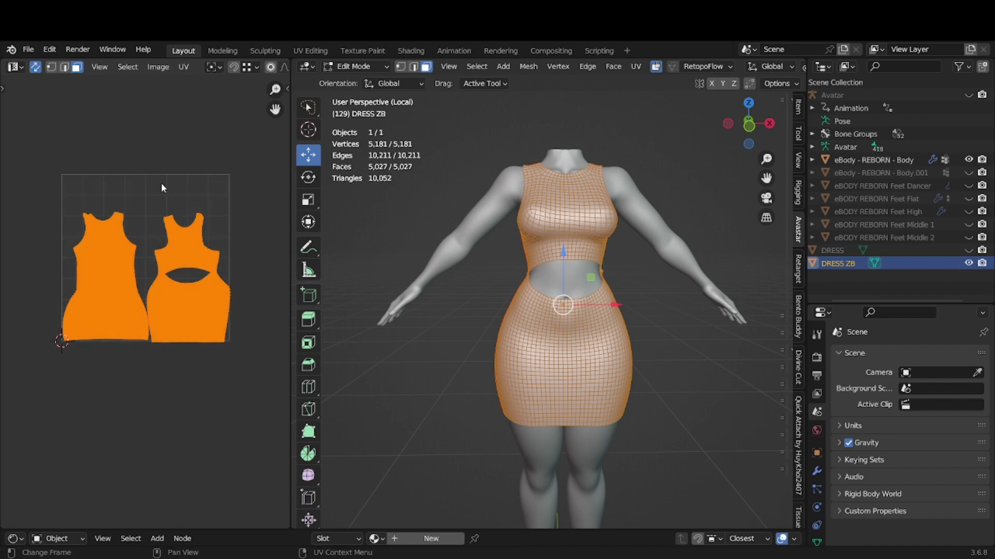
click(267, 218)
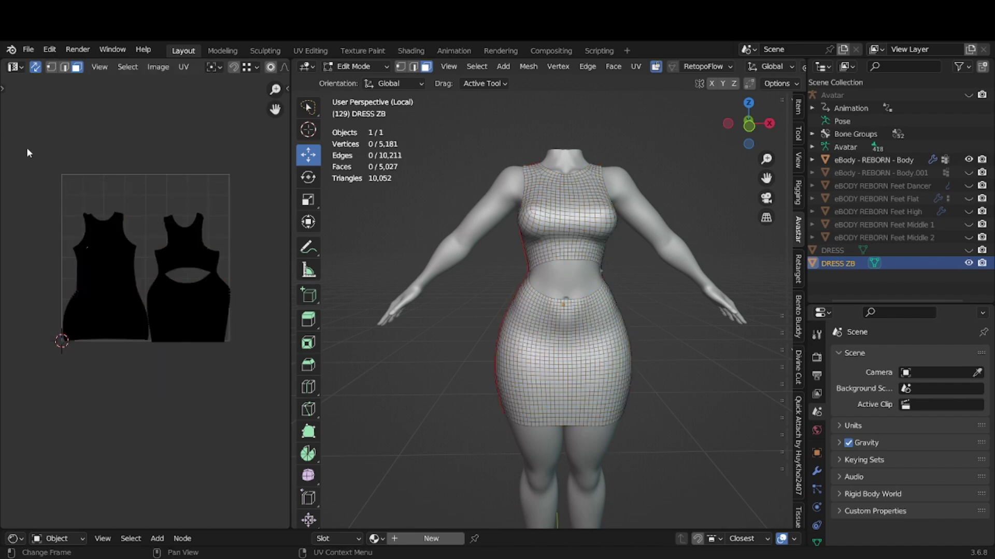
Box-select both dress UV islands and export the UV layout via UV > Export UV Layout.
drag(34, 184, 281, 402)
click(183, 67)
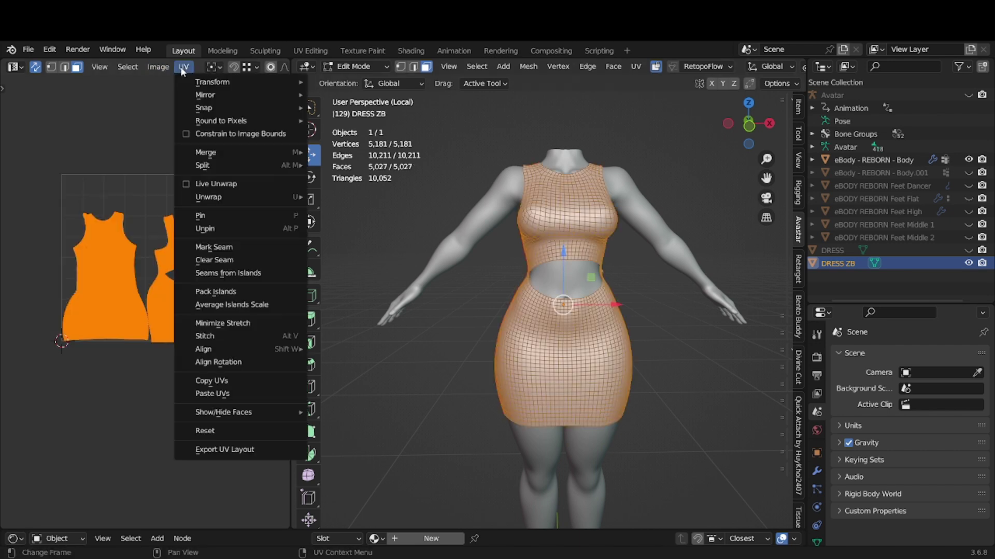
click(251, 452)
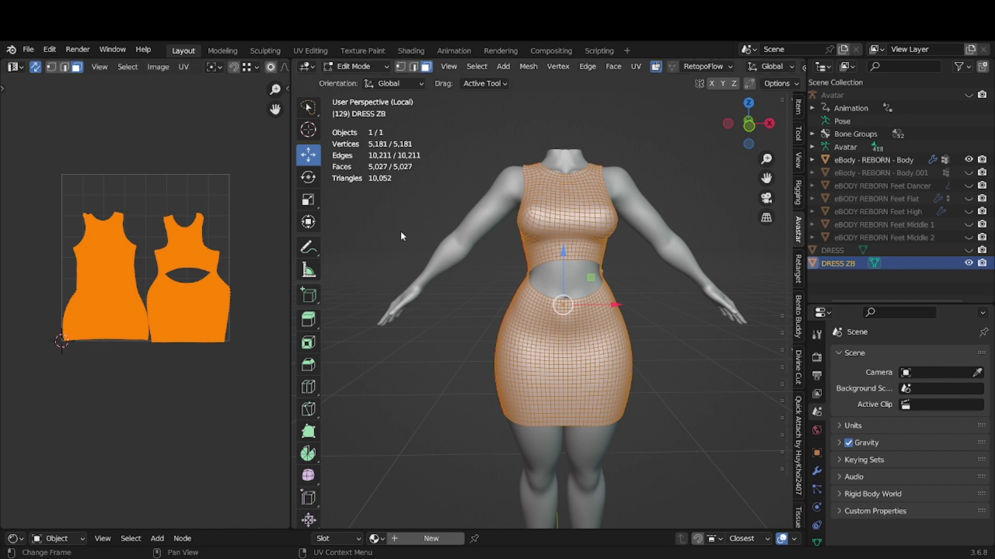
middle_drag(561, 190, 570, 308)
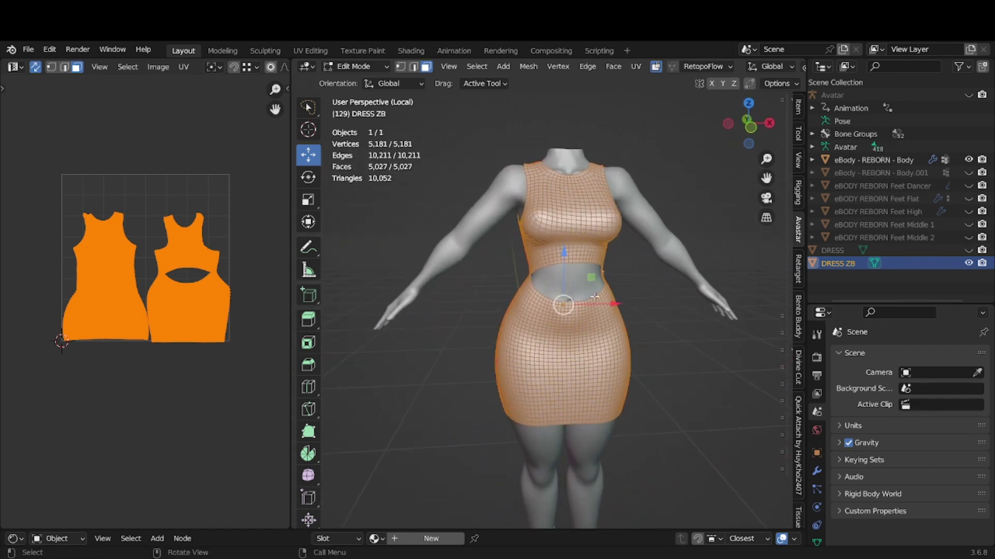
Save the work to DRESS.blend and zoom the view in on the skirt hem.
click(29, 49)
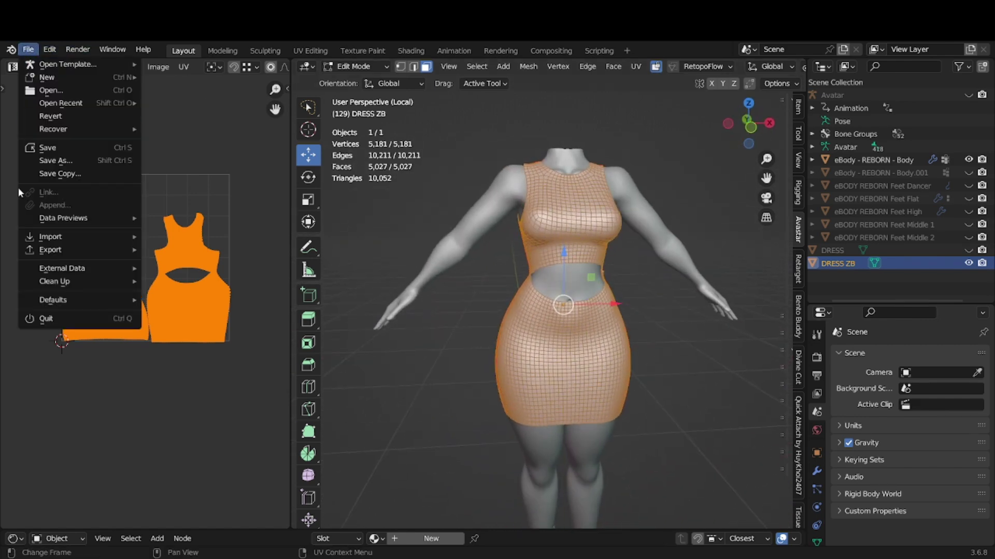
click(55, 147)
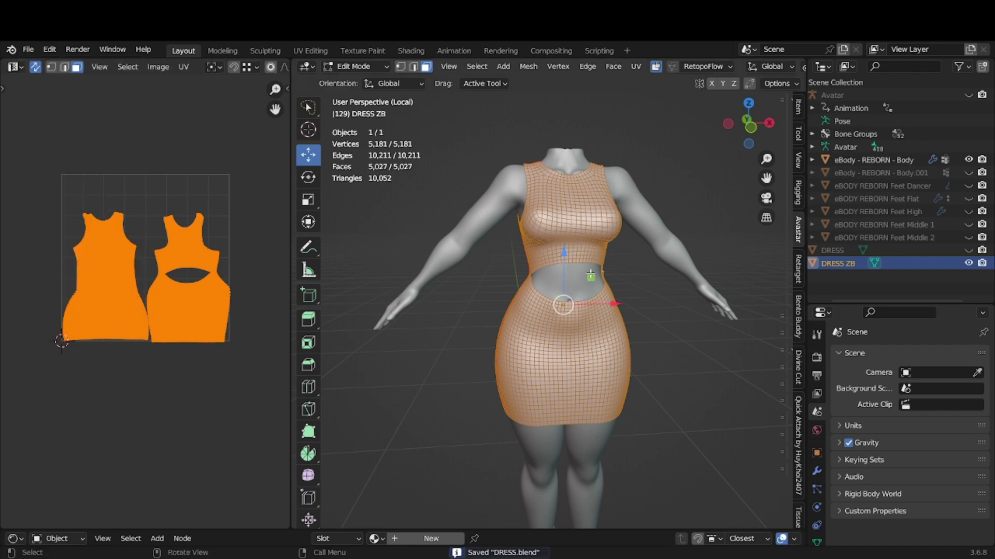
middle_drag(656, 326, 607, 334)
scroll(649, 373, up, 2)
shift+middle_drag(639, 386, 698, 271)
scroll(685, 354, up, 3)
shift+middle_drag(685, 354, 627, 276)
scroll(631, 310, up, 1)
scroll(617, 314, down, 2)
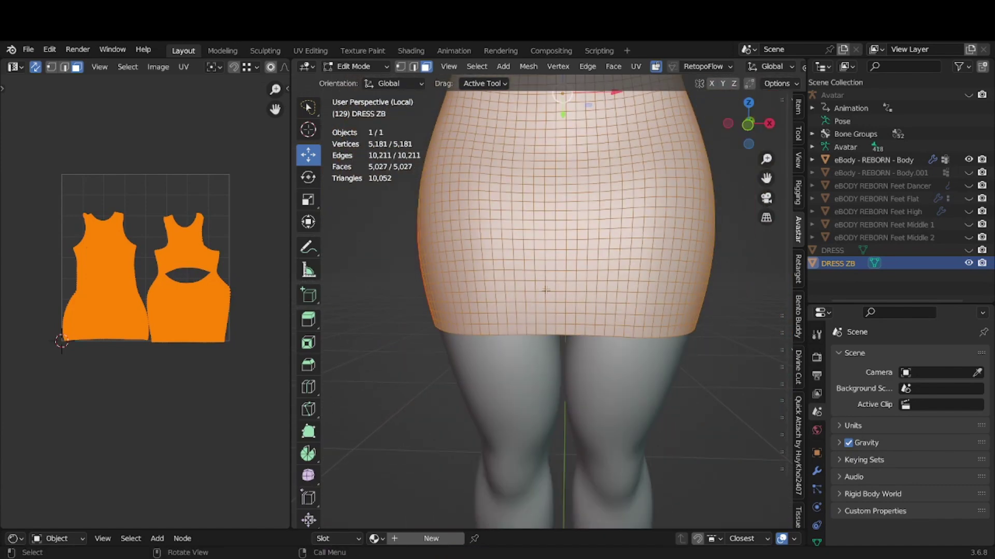
Switch the dress to Object Mode, then back to Edit Mode, framing the hem and legs.
click(357, 67)
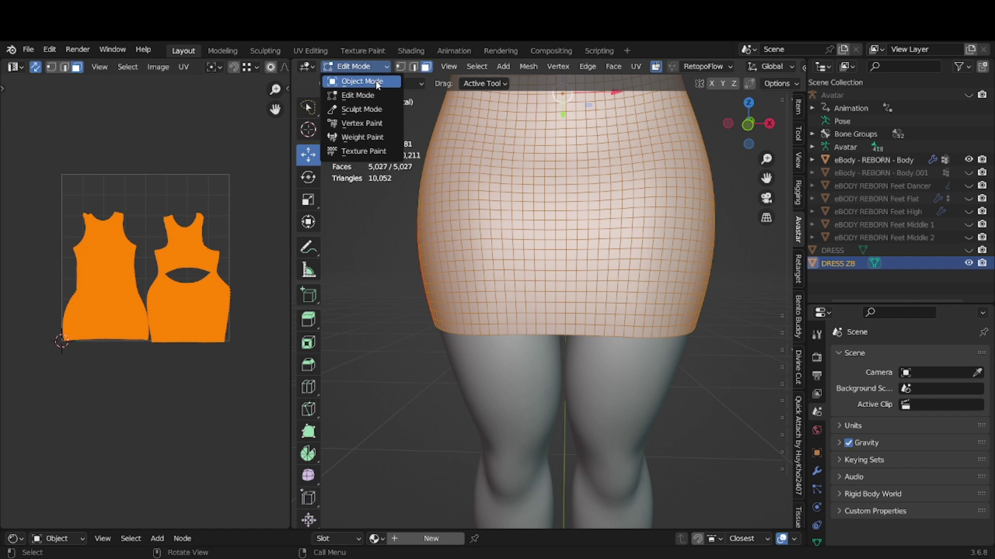
click(373, 79)
scroll(524, 216, down, 5)
scroll(527, 219, up, 1)
shift+middle_drag(590, 216, 555, 310)
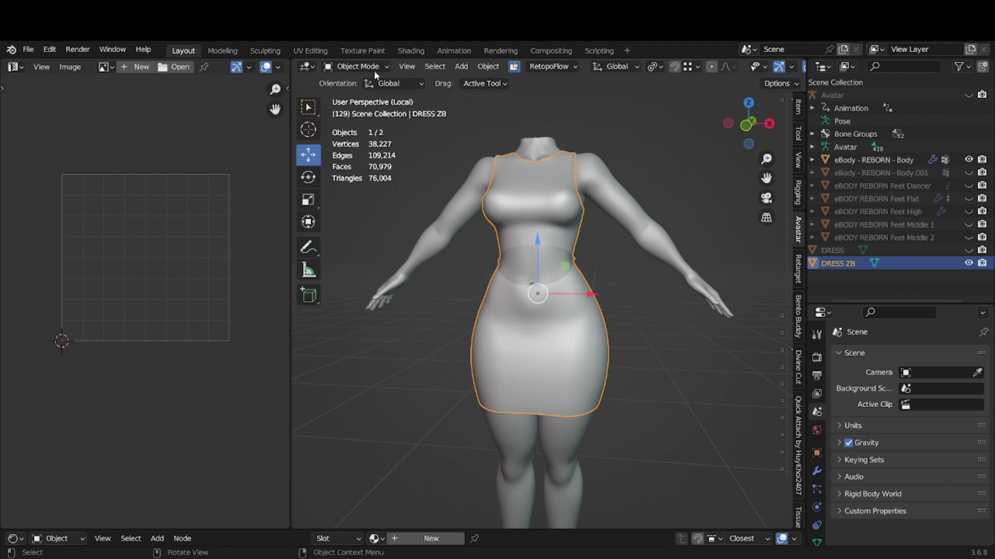
click(360, 66)
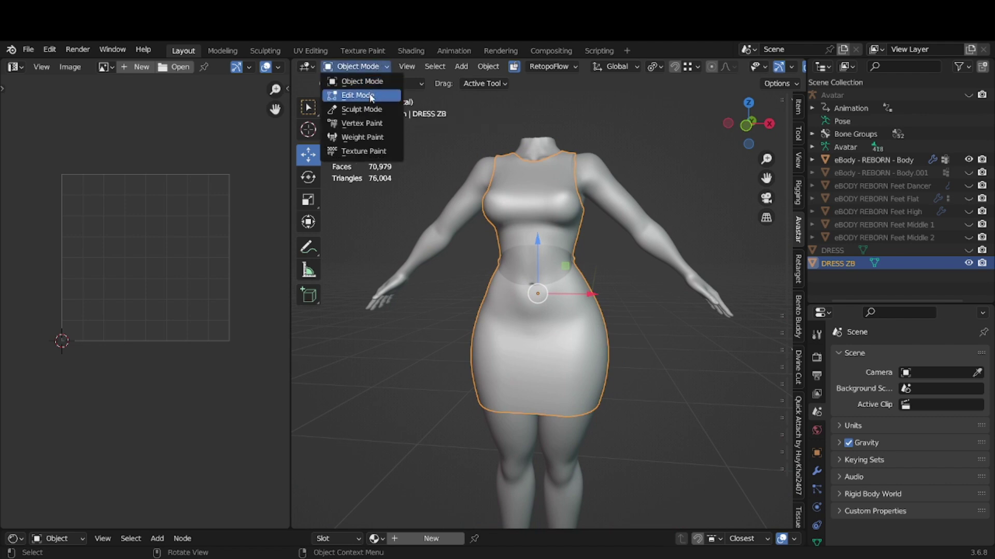
click(363, 82)
click(357, 66)
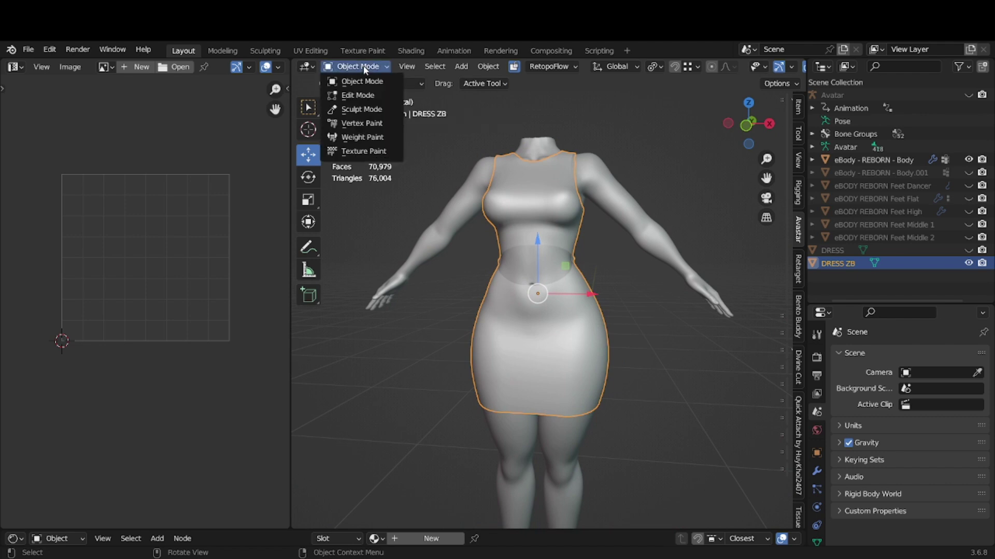
click(369, 97)
scroll(577, 392, up, 5)
shift+middle_drag(577, 392, 540, 309)
Extrude the skirt's bottom edge loop and scale it outward about 1.06 into a hem band.
alt+click(504, 306)
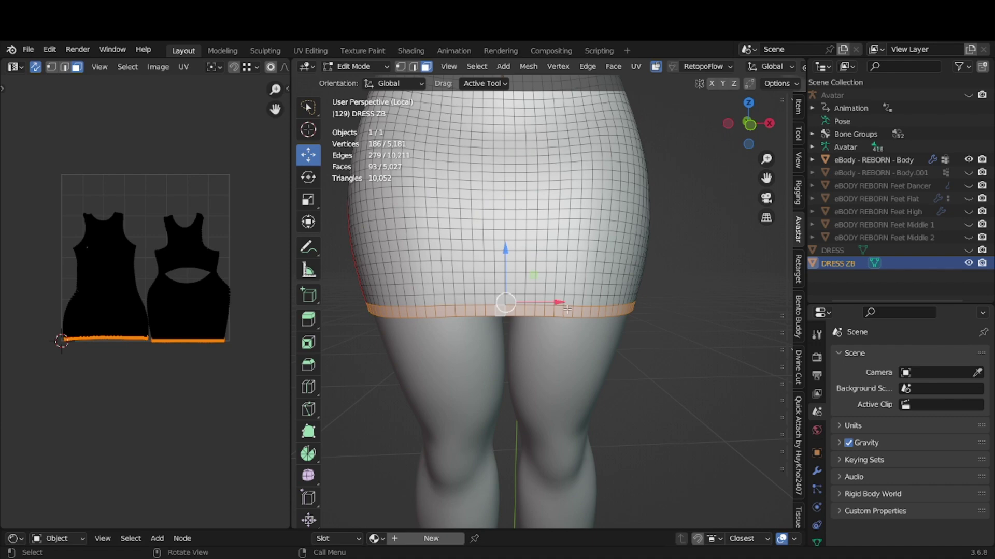
key(e)
key(s)
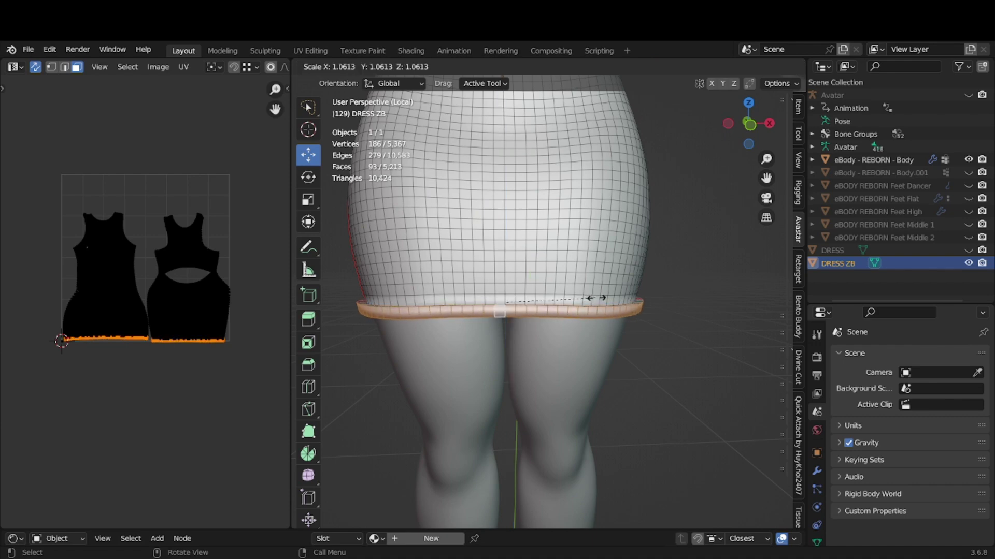
click(594, 296)
middle_drag(616, 303, 637, 336)
scroll(611, 351, up, 2)
scroll(576, 367, up, 2)
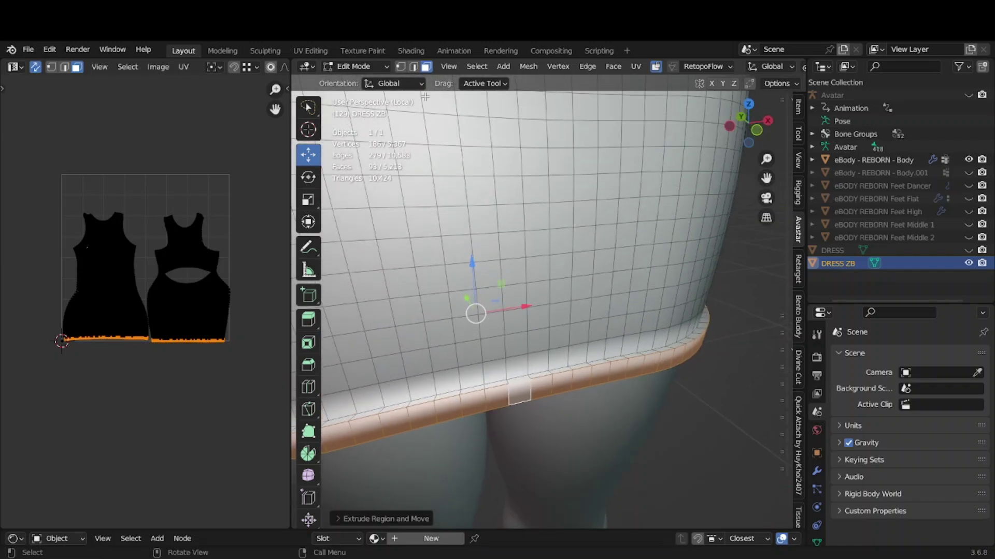
Switch to vertex select and select the new outer hem edge loop.
click(404, 67)
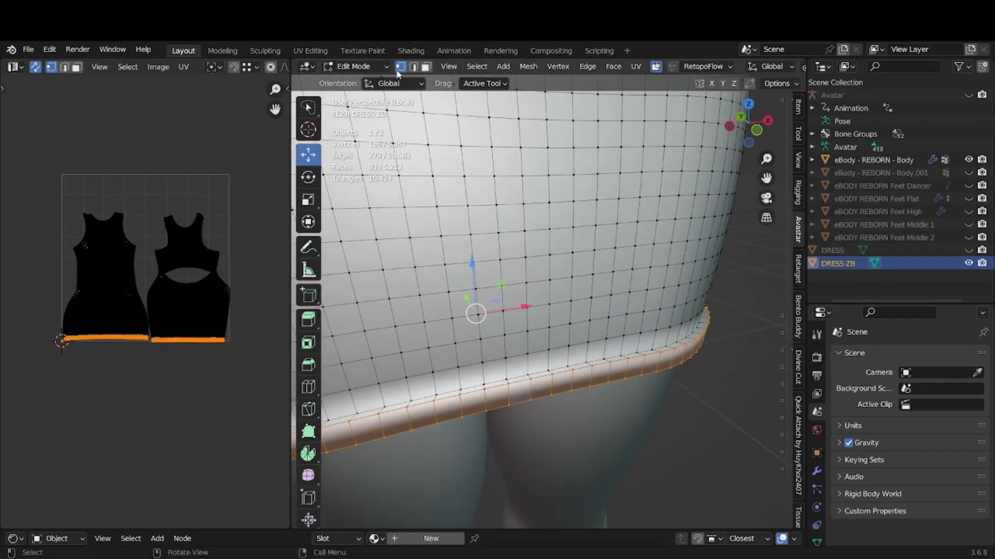
click(507, 379)
alt+click(507, 378)
alt+click(511, 377)
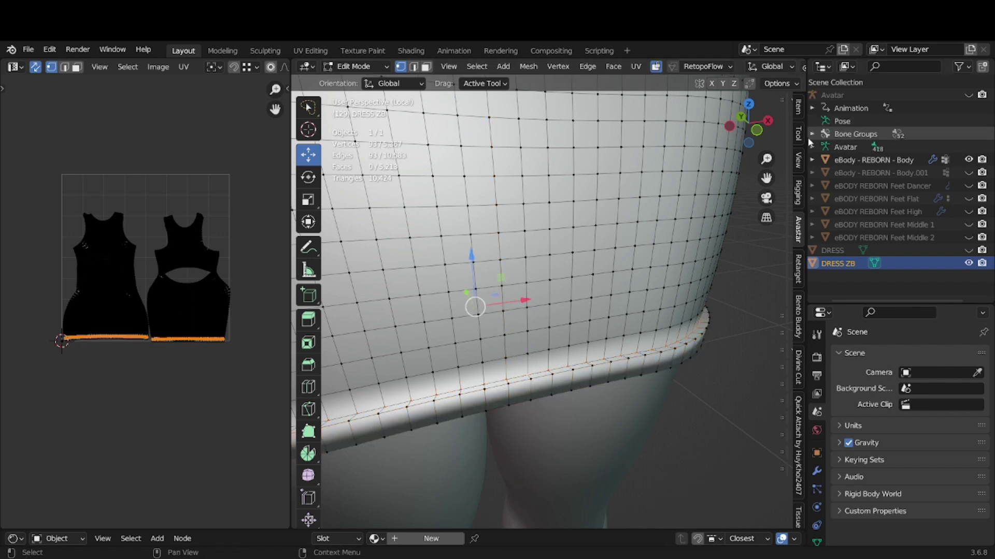
scroll(793, 155, down, 4)
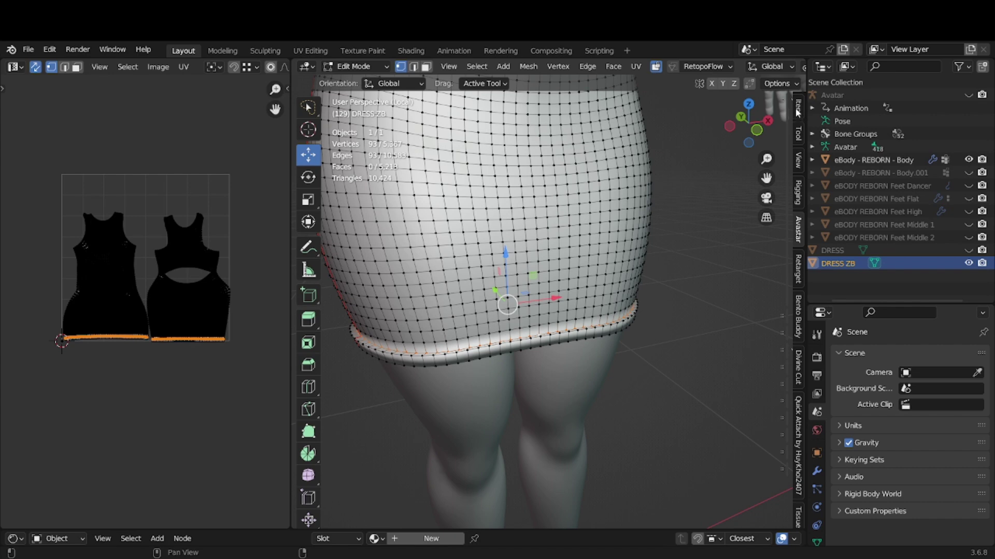
In the side panel's Item tab, set the hem loop's Mean Crease to 1.00.
key(n)
drag(807, 117, 817, 111)
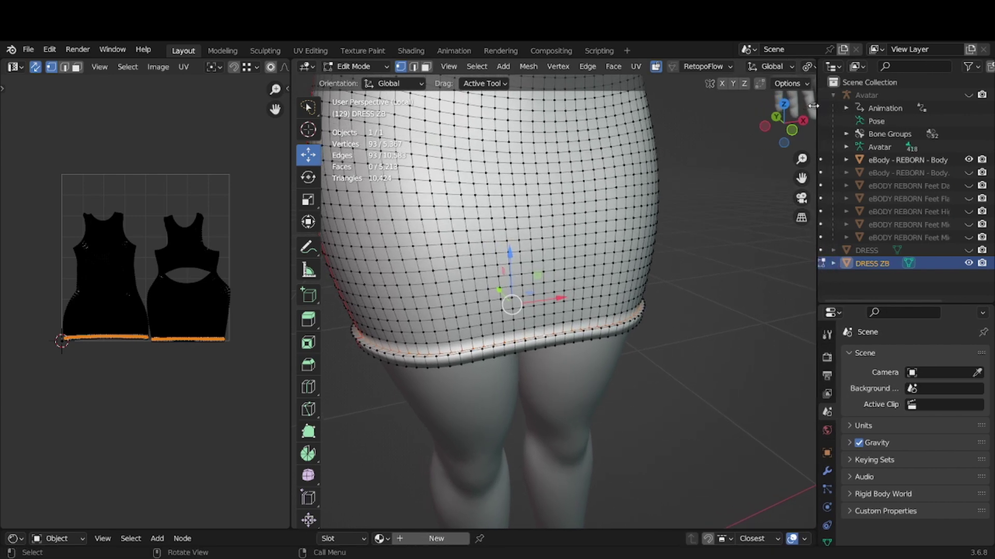
key(n)
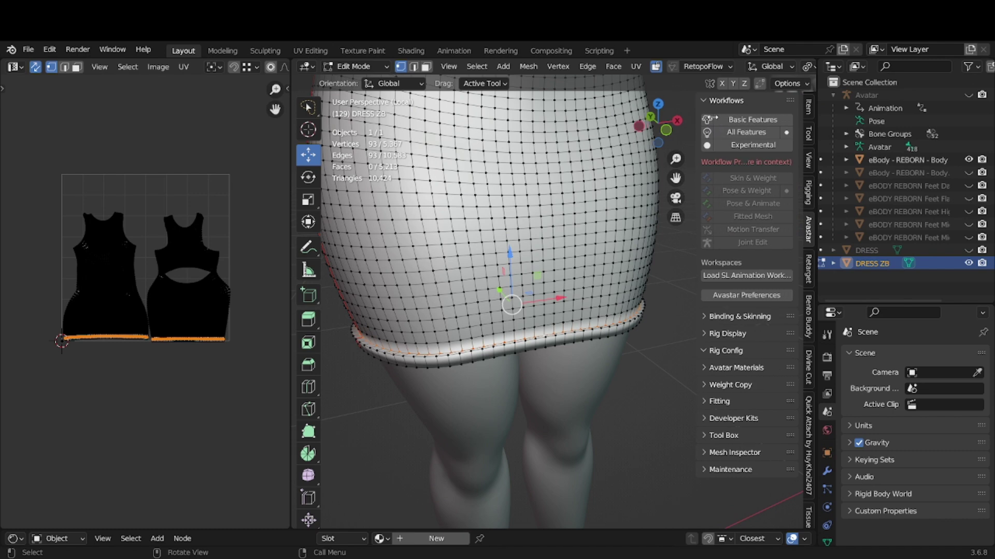
drag(711, 118, 713, 118)
click(809, 106)
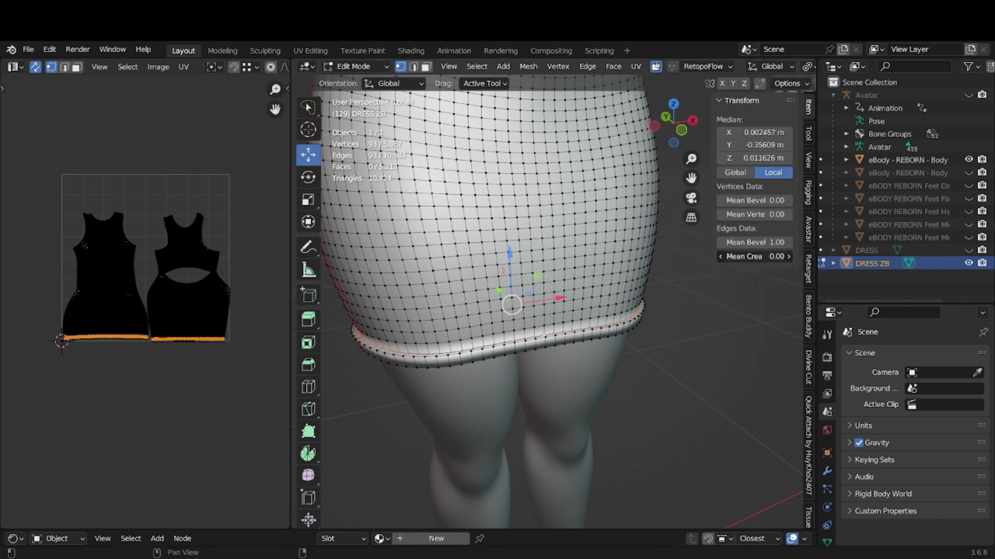
scroll(526, 350, up, 1)
middle_drag(526, 351, 537, 316)
drag(521, 318, 530, 319)
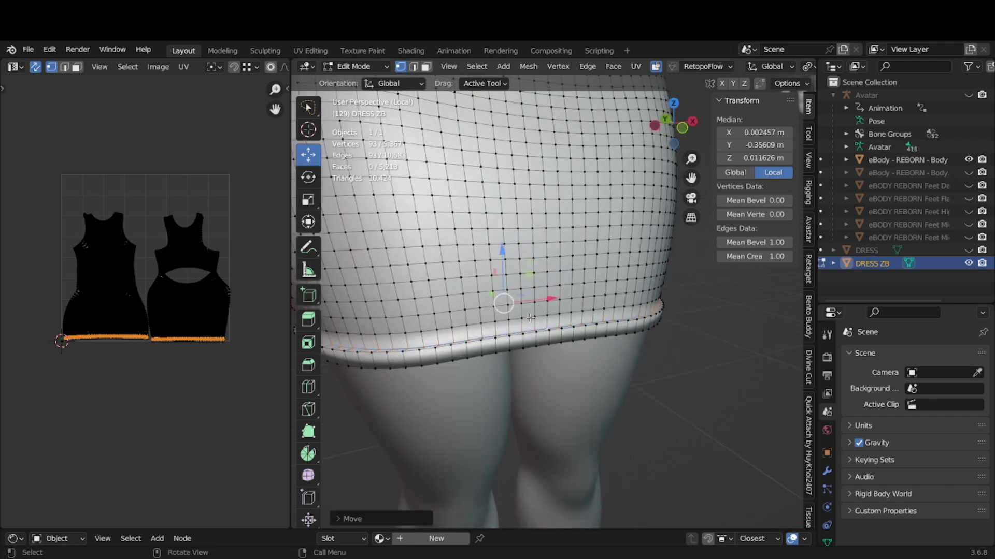
Select the loop above the hem, scale it, lower it along Z, then scale it slightly inward.
click(520, 316)
alt+click(526, 318)
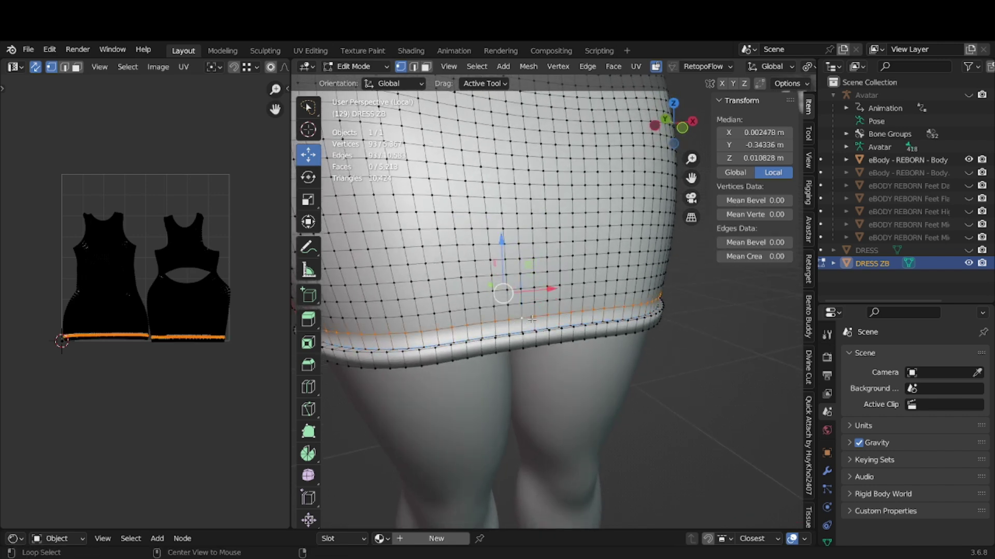
key(s)
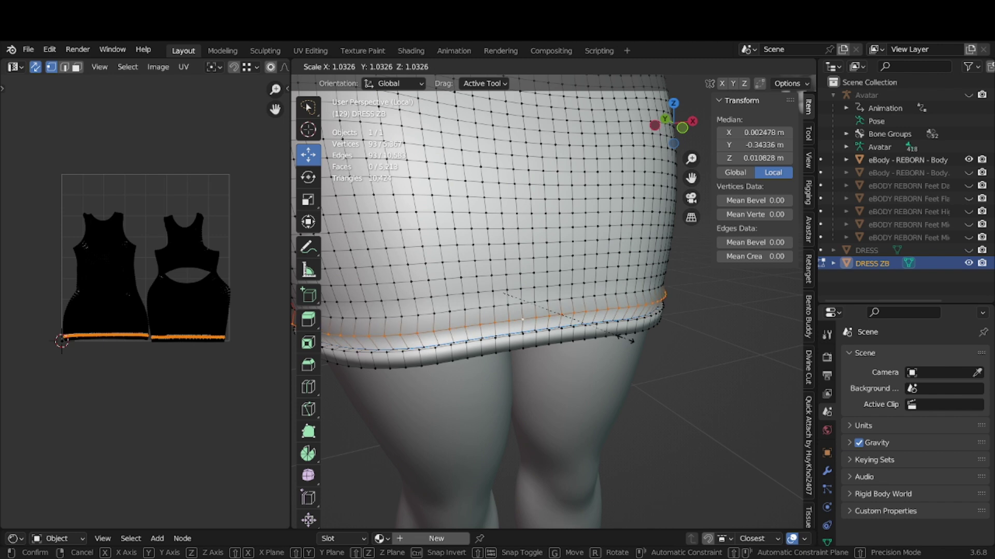
click(630, 339)
drag(502, 239, 606, 278)
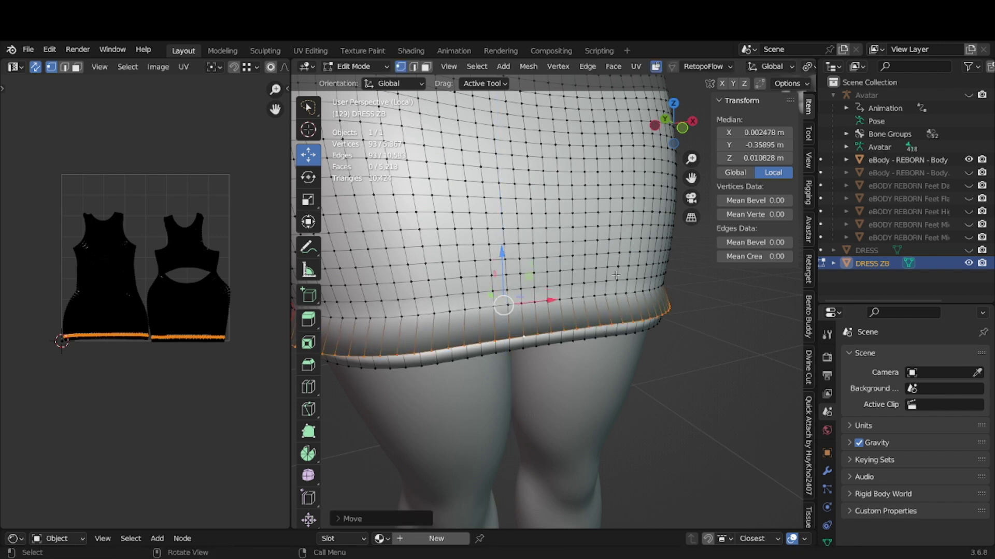
key(s)
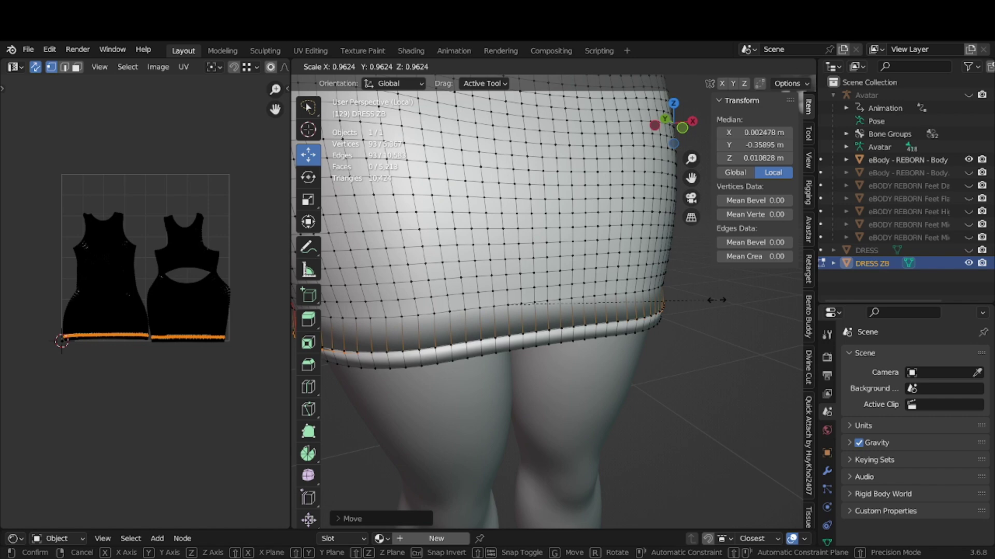
click(715, 300)
middle_drag(717, 303, 746, 306)
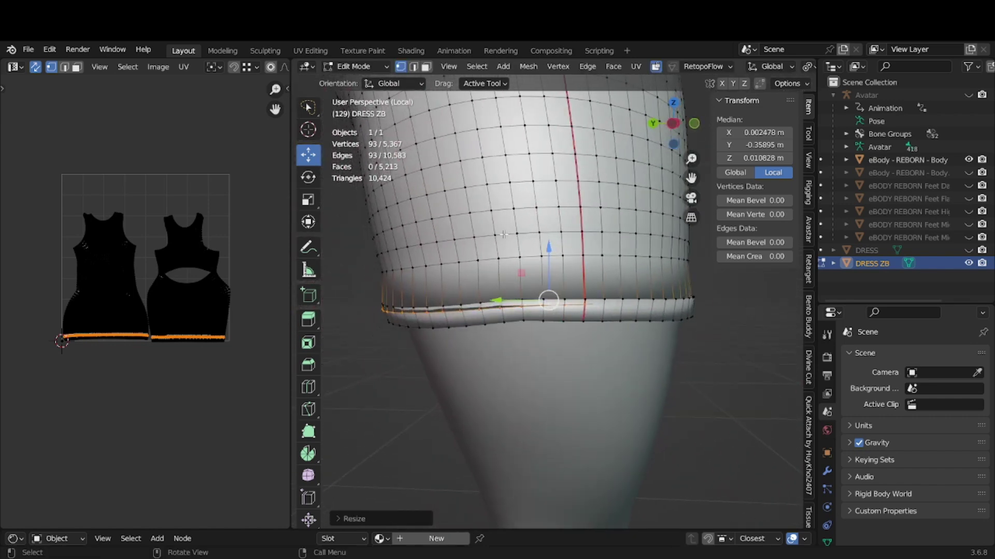
drag(548, 258, 548, 254)
scroll(549, 290, down, 3)
middle_drag(550, 309, 284, 375)
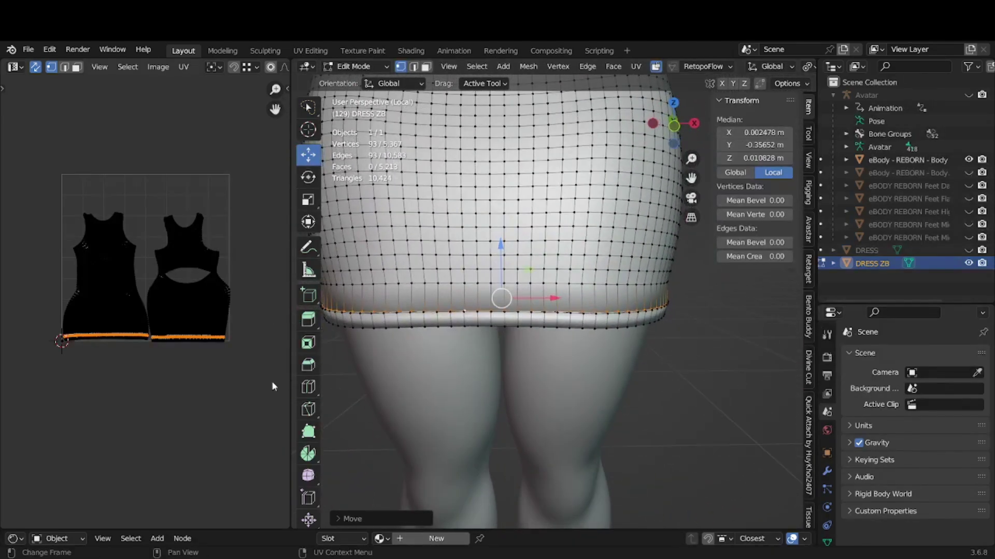
Add three supporting loop cuts near the skirt hem with the Loop Cut tool.
click(309, 388)
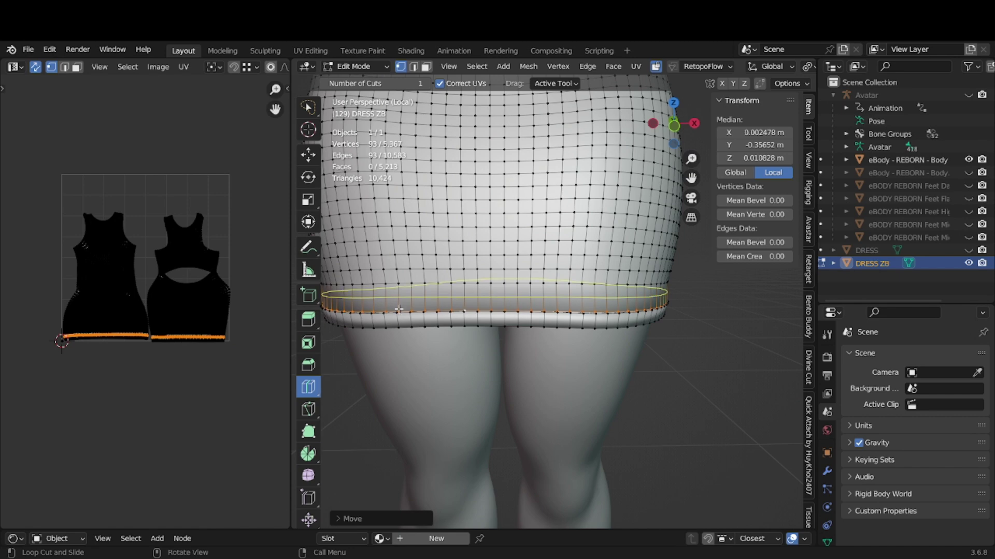
click(400, 306)
click(396, 304)
click(398, 304)
middle_drag(547, 228, 568, 223)
Return the dress to Object Mode and orbit around to review the rolled hem.
click(350, 68)
click(358, 82)
scroll(568, 260, down, 4)
middle_drag(568, 260, 445, 257)
scroll(651, 339, up, 3)
middle_drag(652, 341, 590, 292)
scroll(541, 379, up, 1)
scroll(589, 292, down, 4)
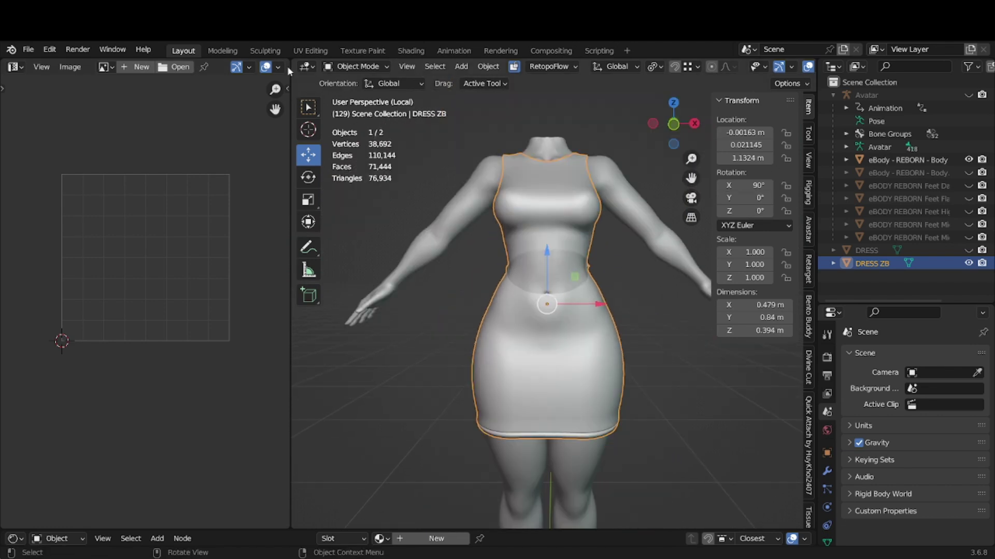
Save DRESS.blend, then open the Add Modifier list in the dress's Modifier Properties.
click(27, 49)
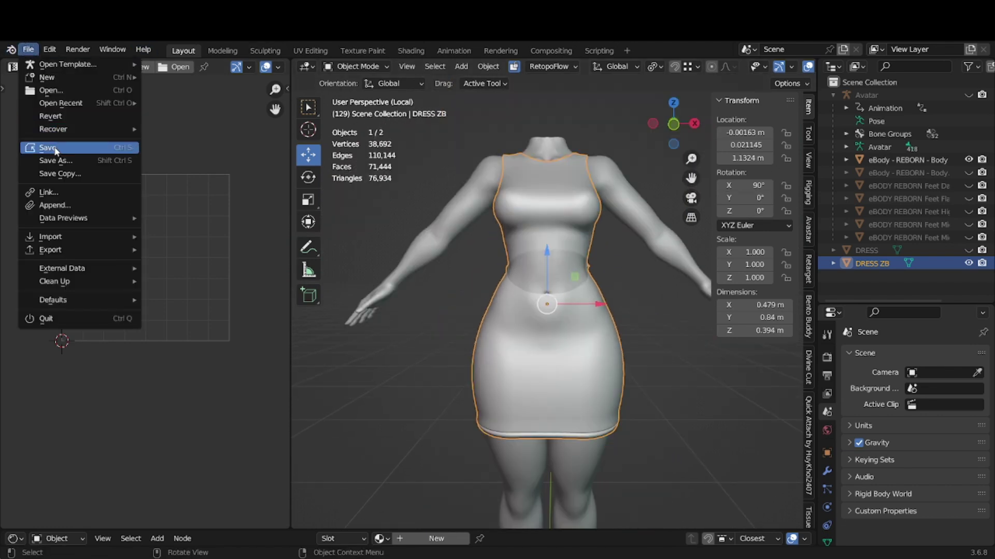
click(47, 147)
click(827, 471)
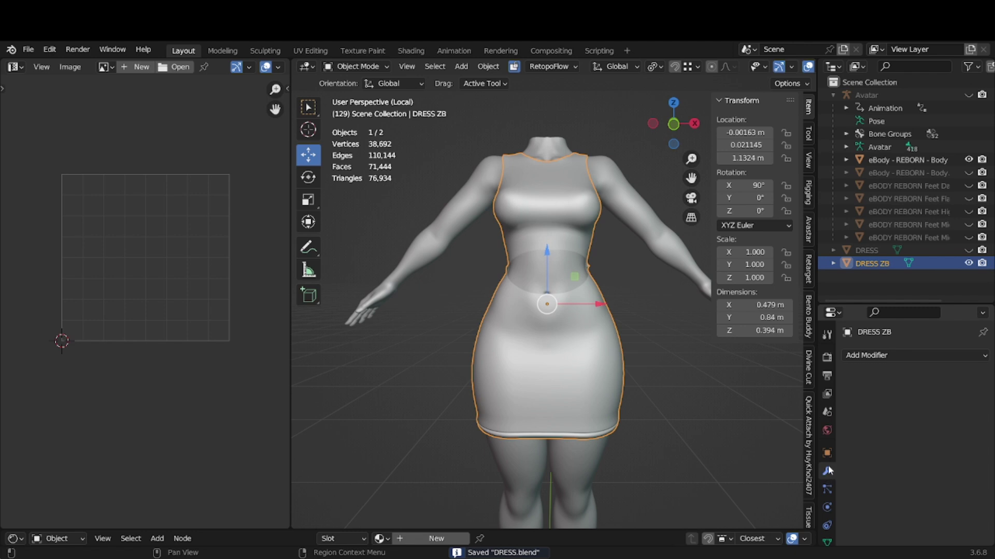
click(865, 357)
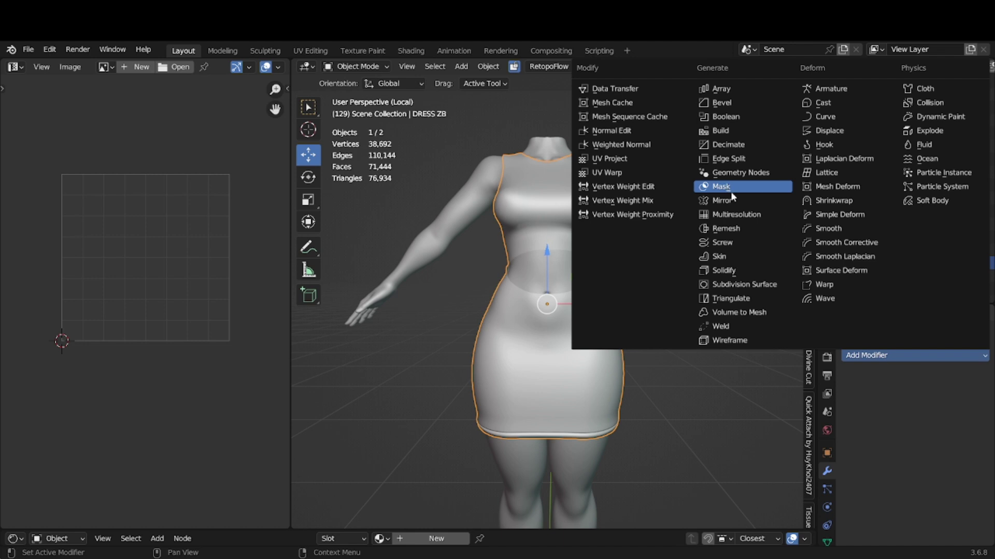
click(736, 214)
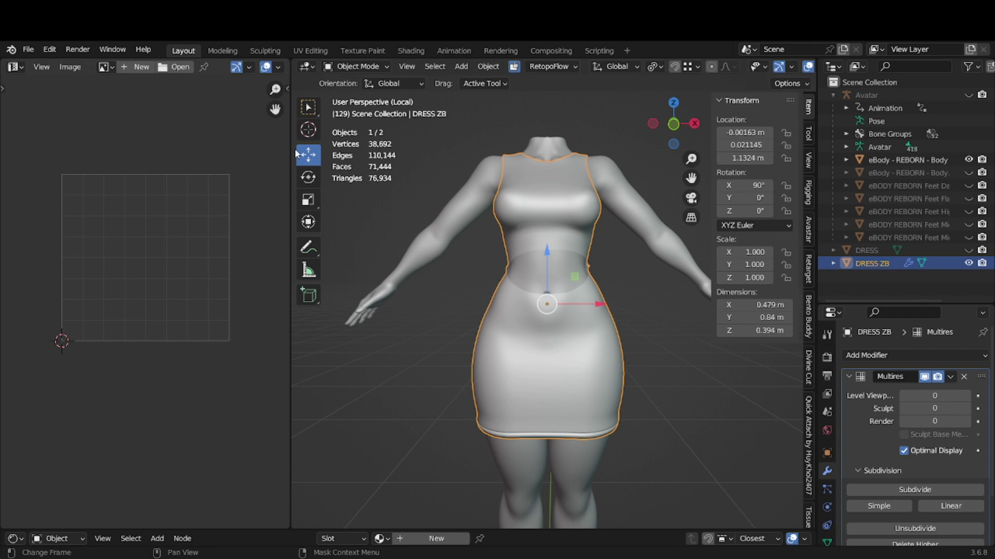
click(967, 160)
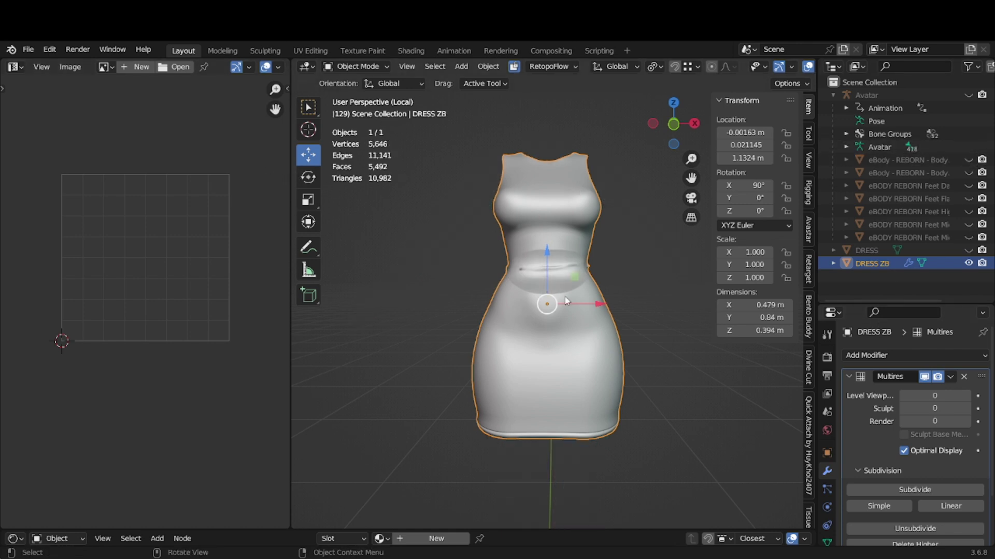
scroll(738, 62, down, 2)
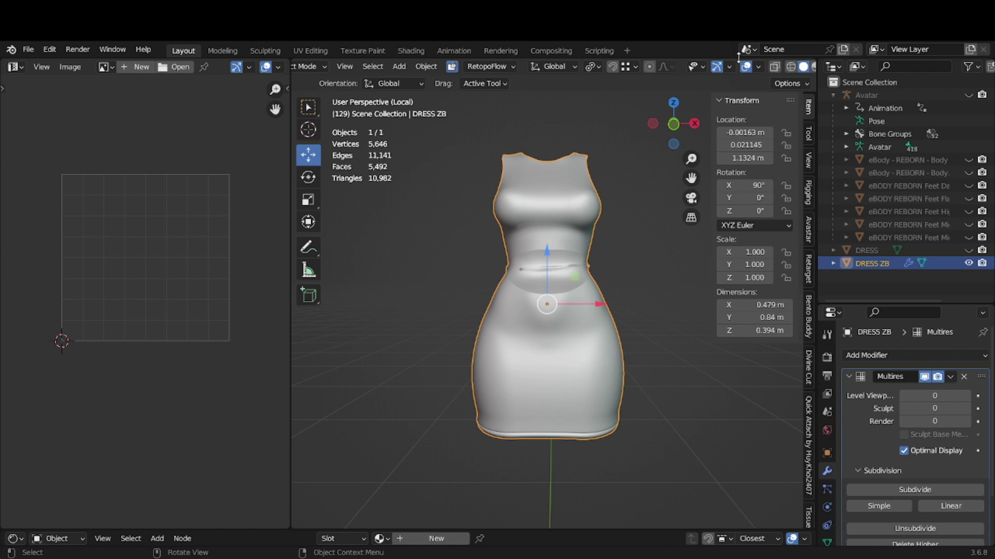
scroll(735, 66, down, 2)
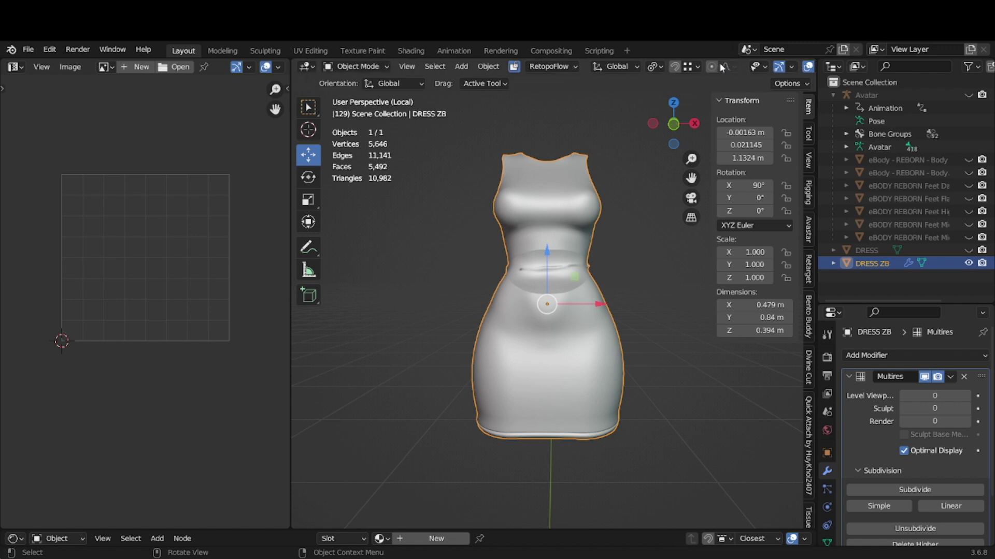
scroll(724, 68, down, 1)
click(723, 67)
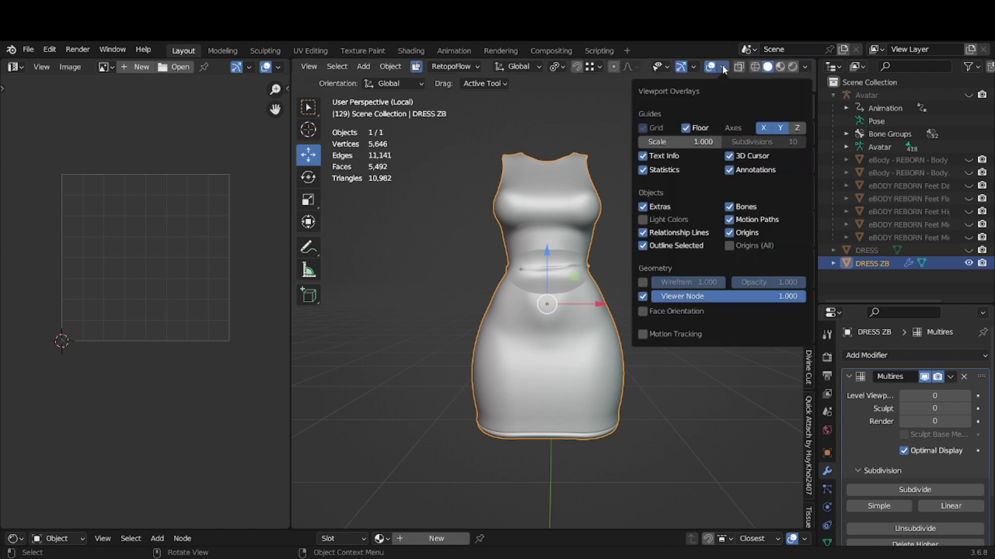
click(643, 170)
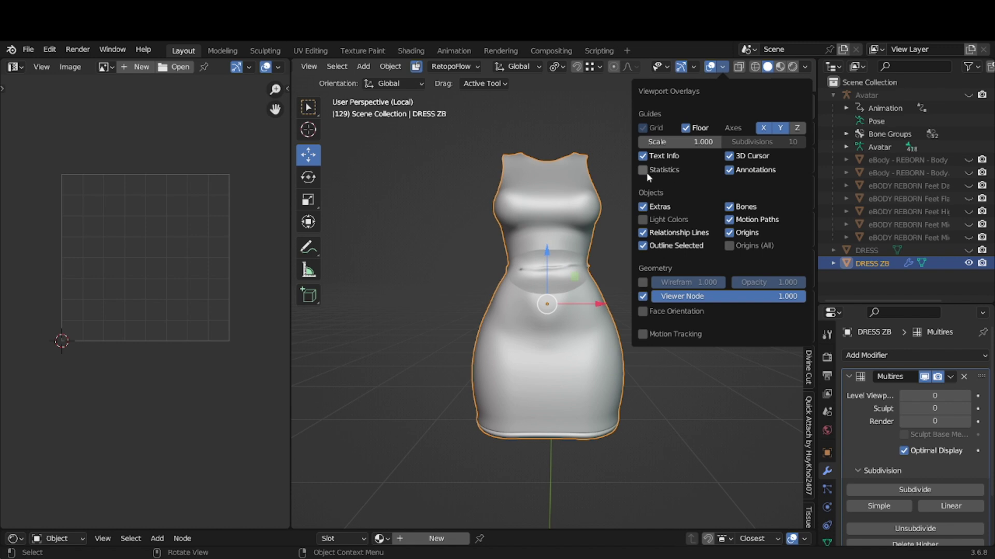
click(668, 170)
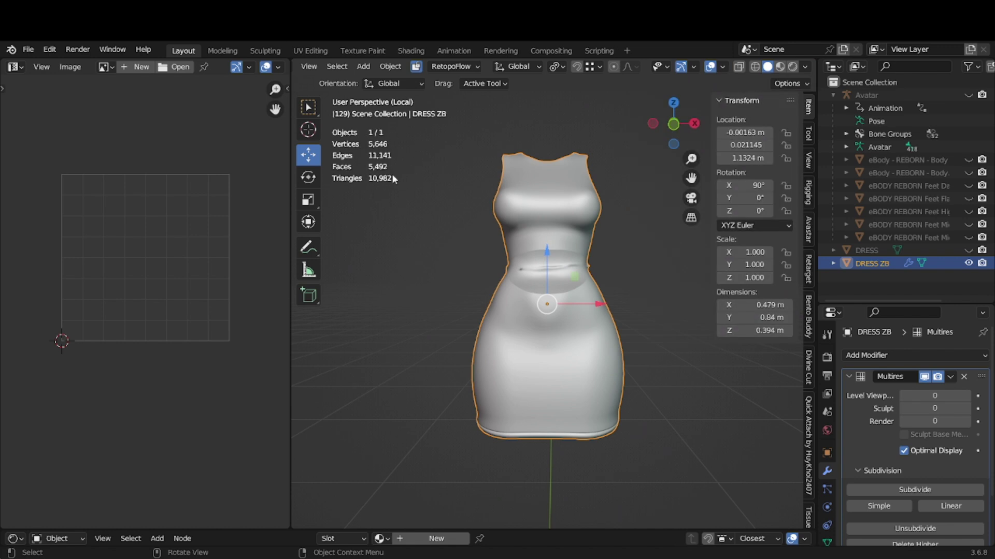
Subdivide the dress's Multires modifier twice to reach level 2.
click(918, 490)
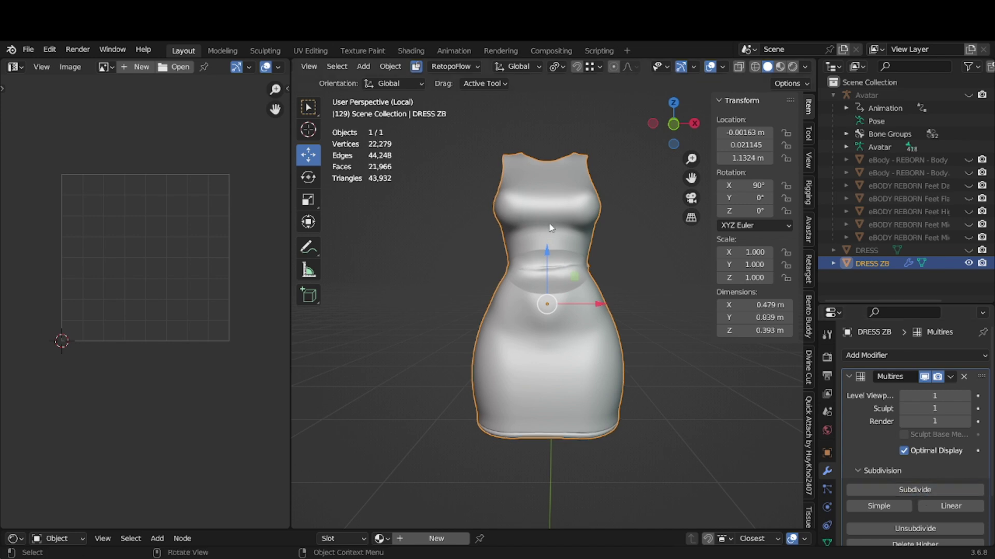
mouse_move(573, 296)
middle_down()
mouse_move(505, 296)
mouse_move(574, 304)
middle_up()
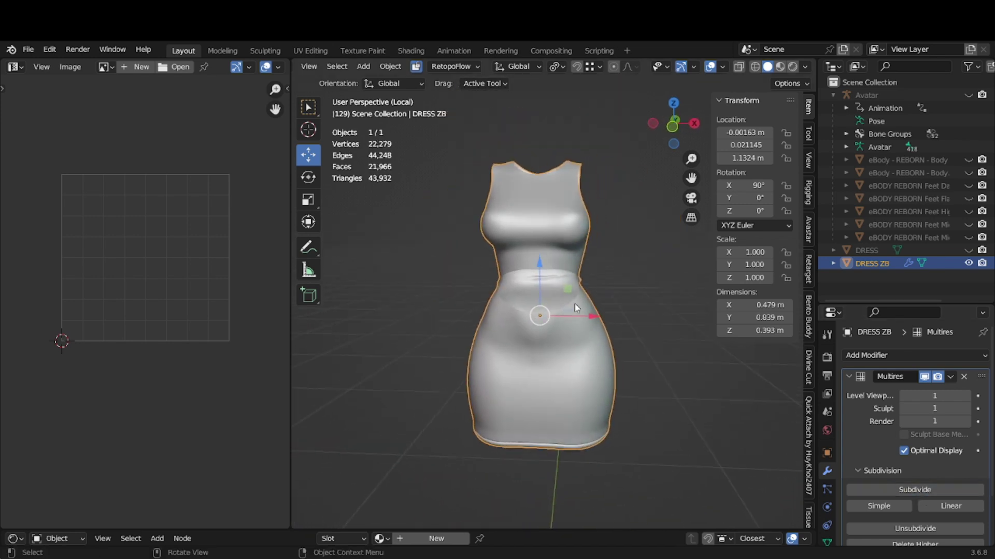
click(930, 492)
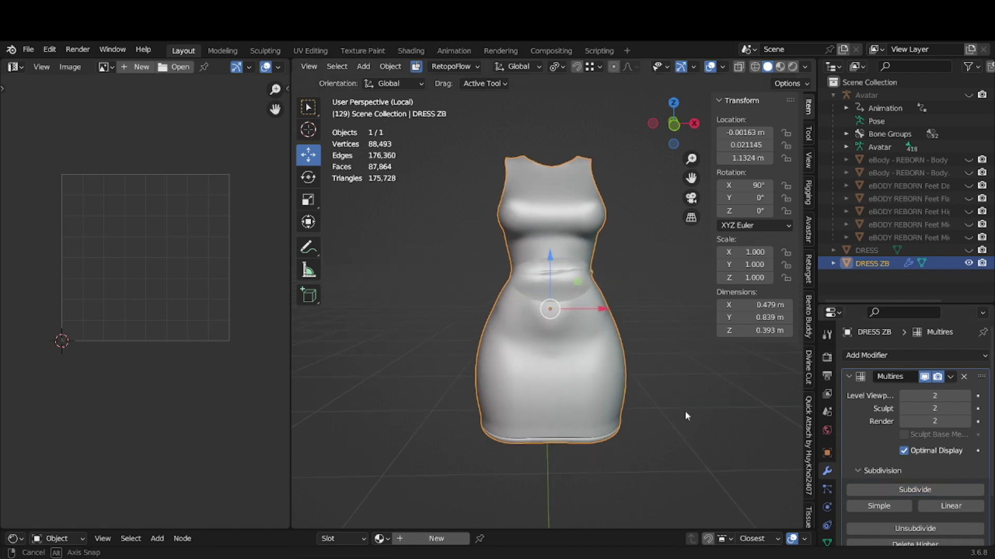
scroll(682, 409, up, 4)
scroll(681, 409, down, 3)
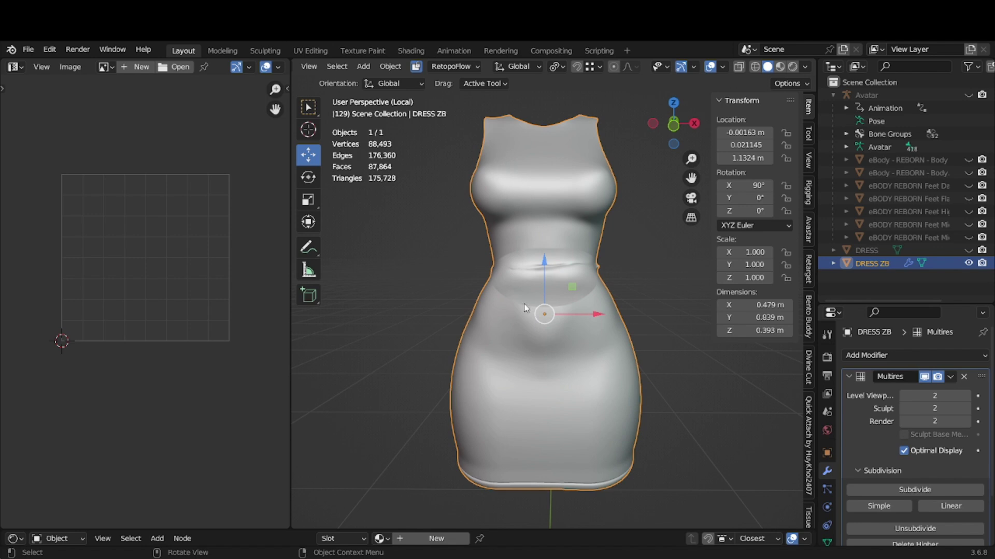
Unhide the eBody - REBORN - Body mesh so the avatar shows under the dress.
click(968, 160)
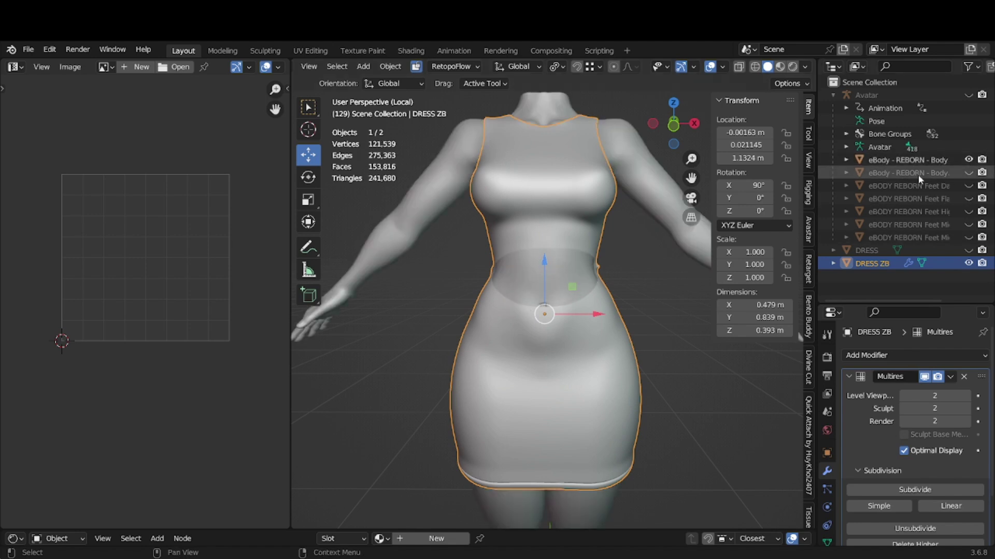
scroll(598, 331, down, 1)
scroll(318, 67, up, 3)
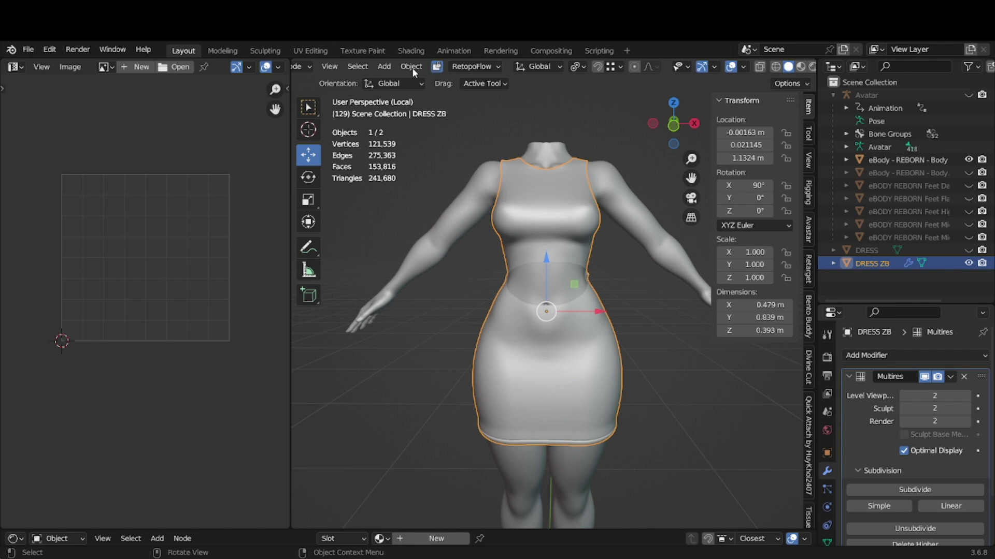
click(372, 67)
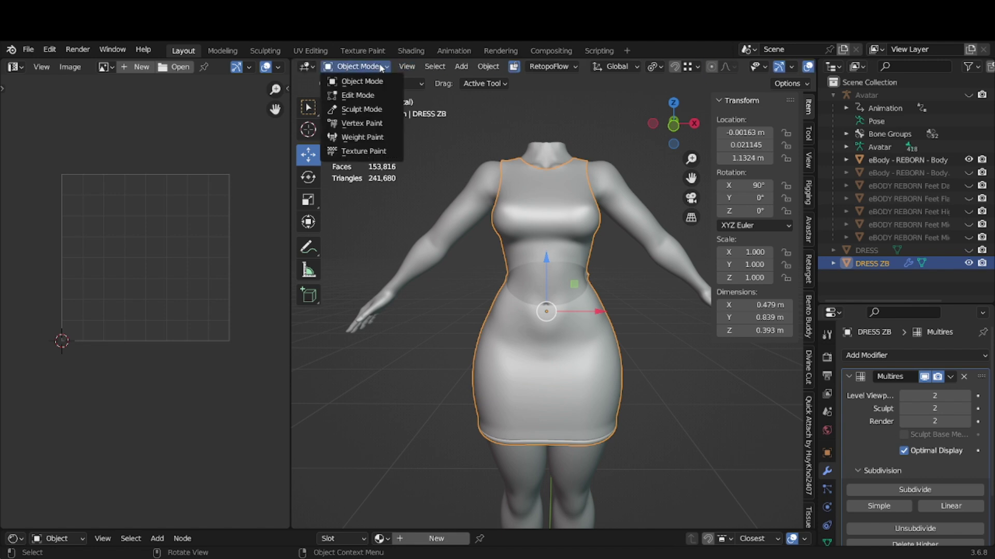
Enter Sculpt Mode with the Draw Sharp brush set to add (+) and Stabilize Stroke enabled.
click(371, 113)
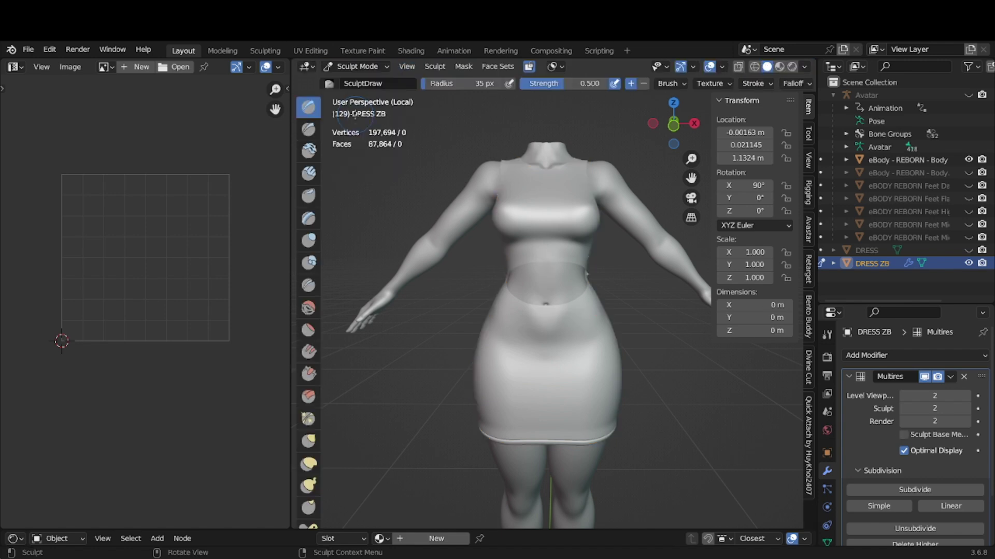
click(309, 131)
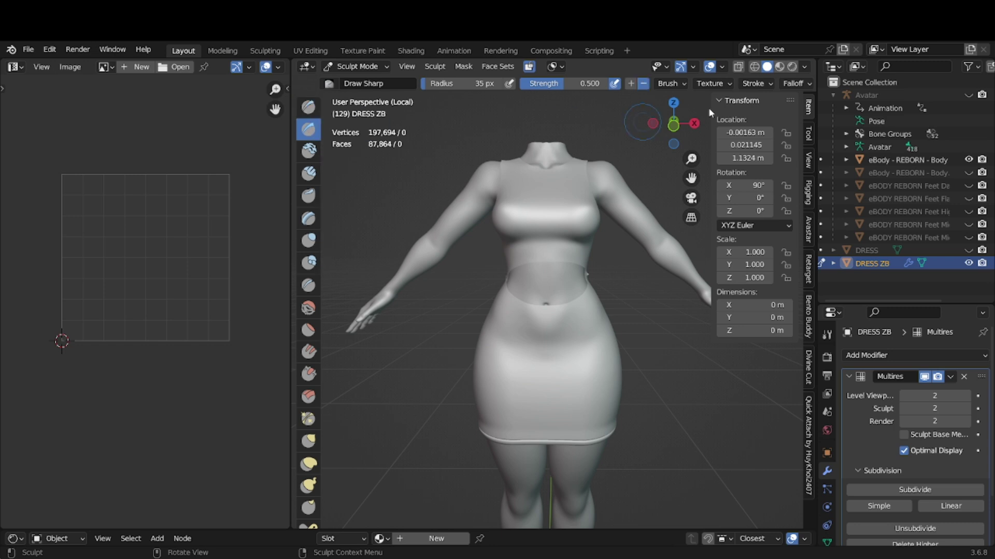
click(631, 85)
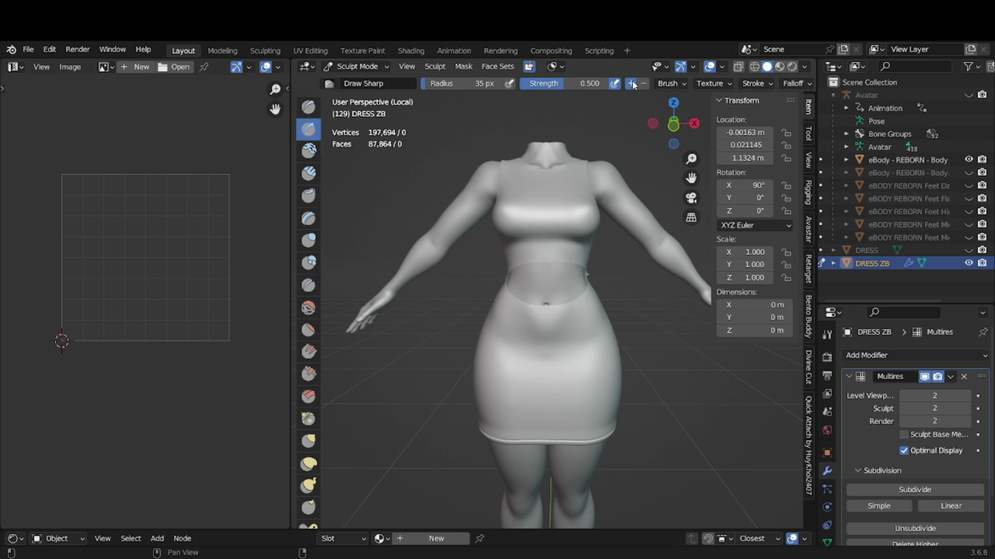
scroll(573, 284, up, 3)
mouse_move(577, 284)
middle_down()
mouse_move(582, 238)
mouse_move(539, 389)
middle_up()
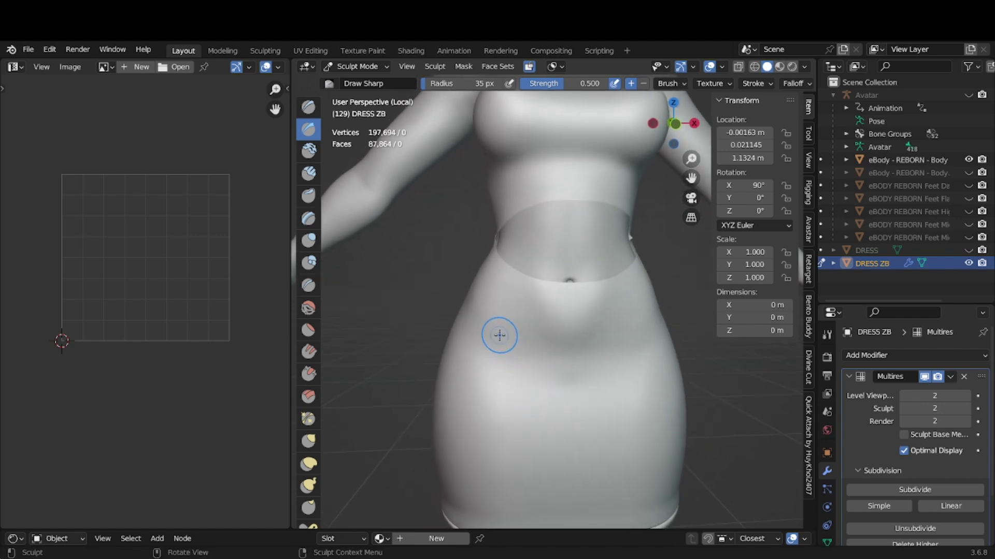
click(717, 84)
mouse_move(748, 87)
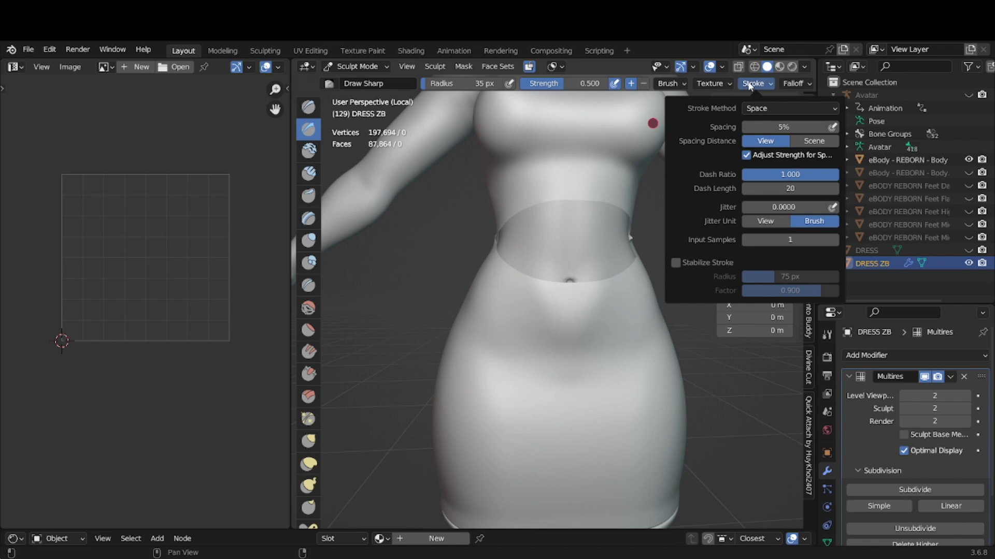
click(701, 264)
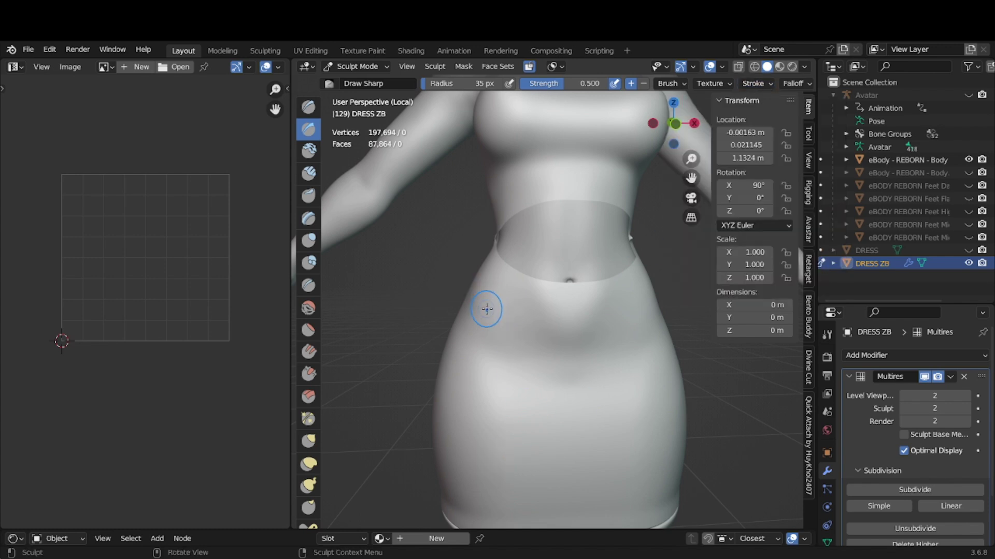
After a trial stroke, carve a sharp horizontal crease across the lower front of the skirt.
mouse_move(464, 422)
mouse_down()
mouse_move(457, 426)
mouse_move(693, 421)
mouse_up()
scroll(643, 414, down, 3)
mouse_move(599, 421)
middle_down()
mouse_move(500, 418)
mouse_move(611, 410)
mouse_move(550, 402)
mouse_move(566, 409)
middle_up()
scroll(575, 407, up, 4)
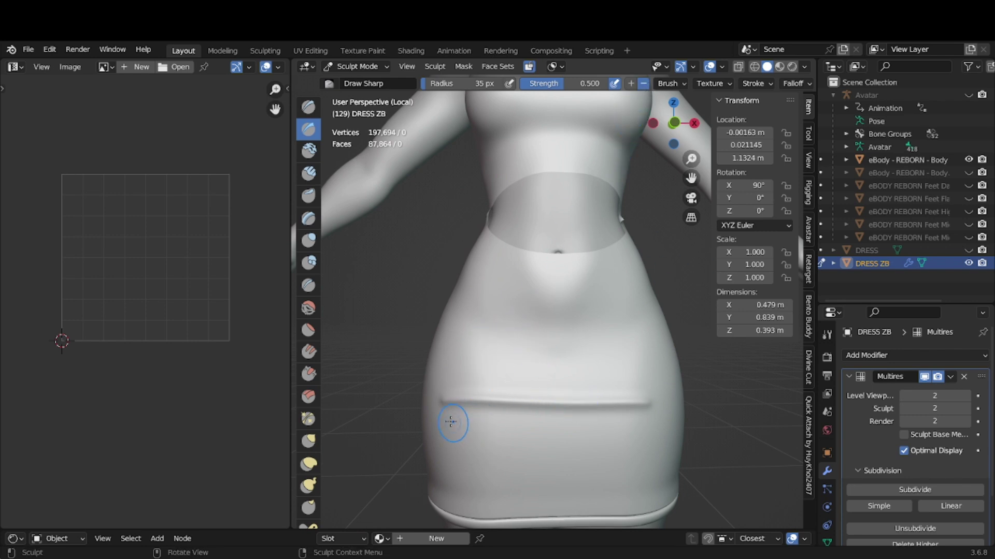
drag(432, 406, 674, 404)
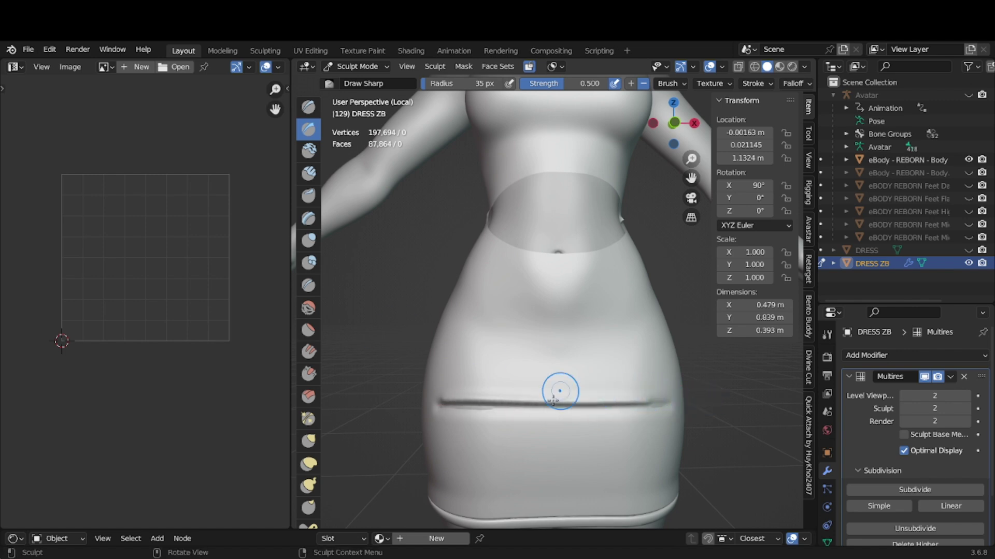
Smooth along the skirt's crease and its end with the Smooth brush at 115 px radius.
click(308, 307)
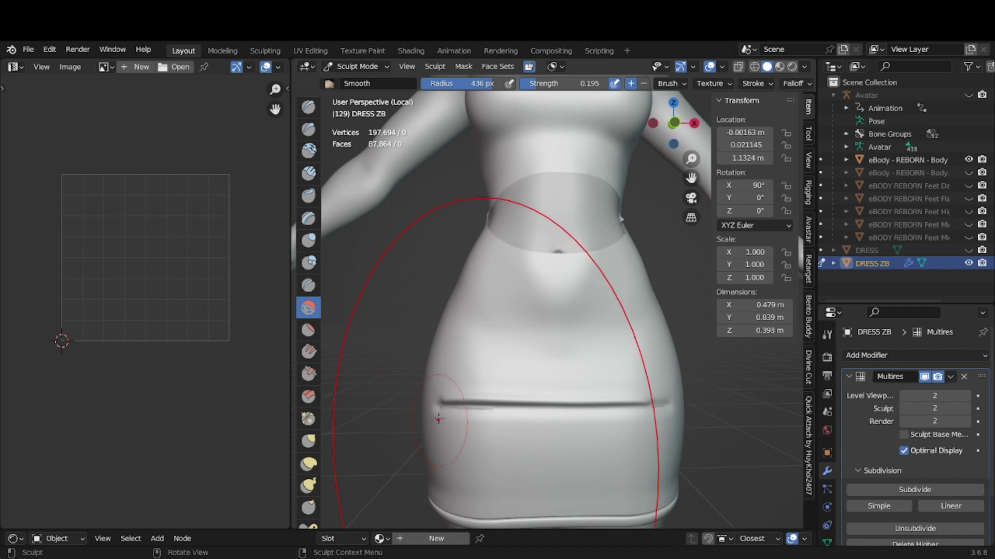
drag(491, 86, 440, 88)
drag(437, 381, 438, 390)
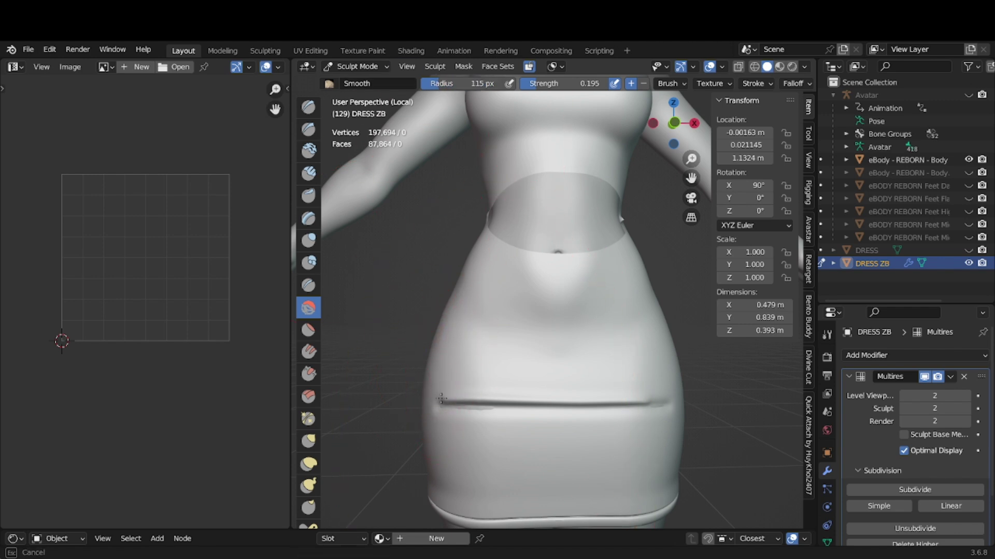
mouse_move(533, 399)
mouse_down()
mouse_move(637, 388)
mouse_move(659, 406)
mouse_up()
middle_drag(538, 424, 595, 413)
drag(588, 375, 559, 374)
mouse_move(559, 374)
middle_down()
mouse_move(579, 393)
mouse_move(614, 386)
middle_up()
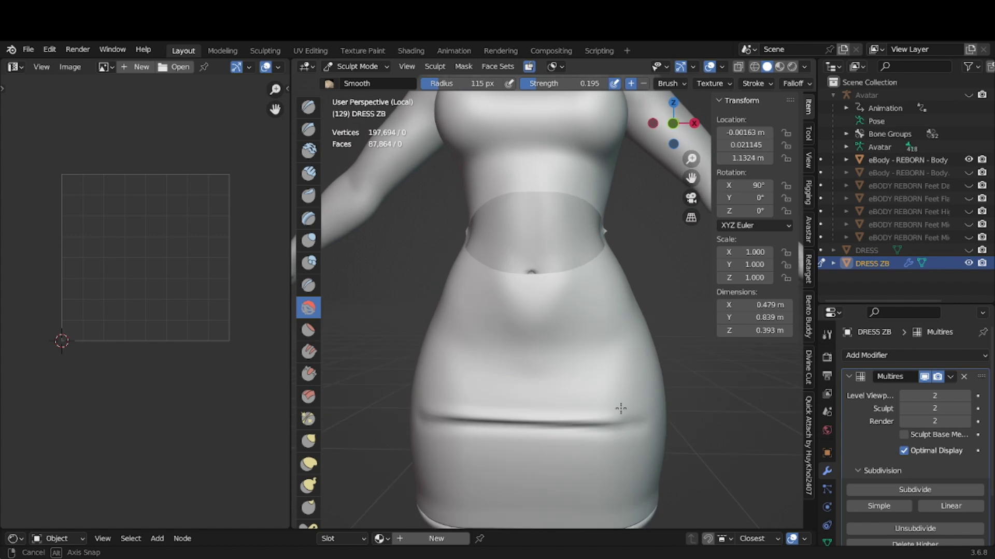